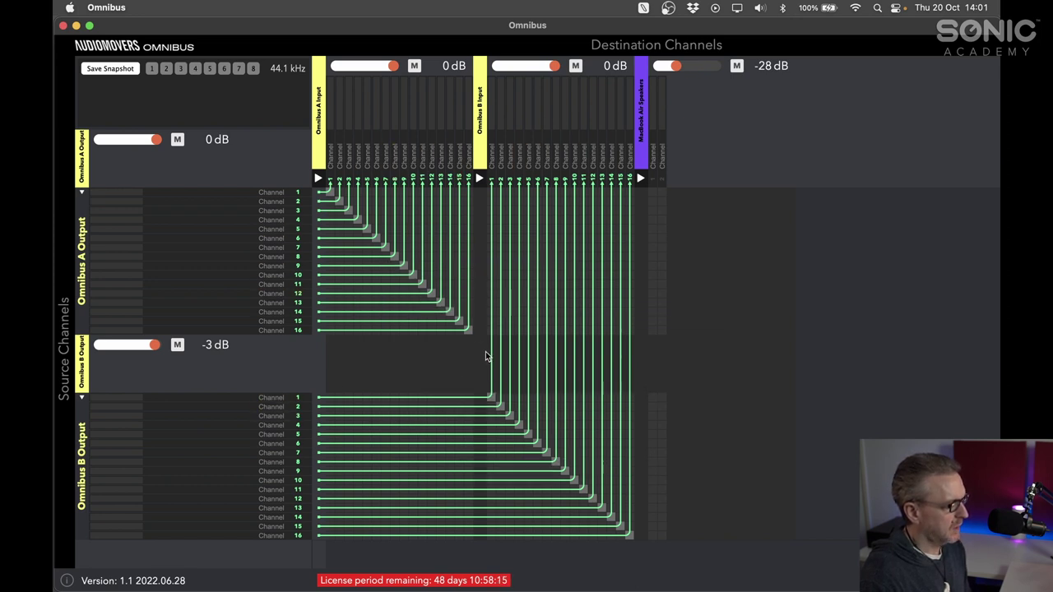
- Minimise OBS to reveal the Omnibus routing matrix, and check the system sound output choices
{"action": "mouse_move", "coordinate": [461, 579]}
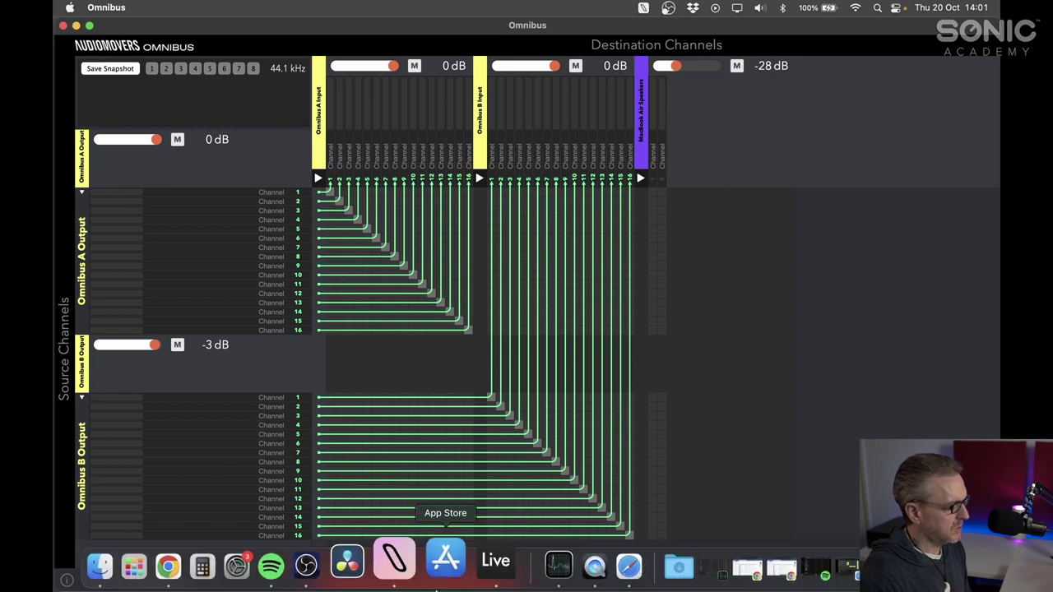
{"action": "left_click", "coordinate": [316, 562]}
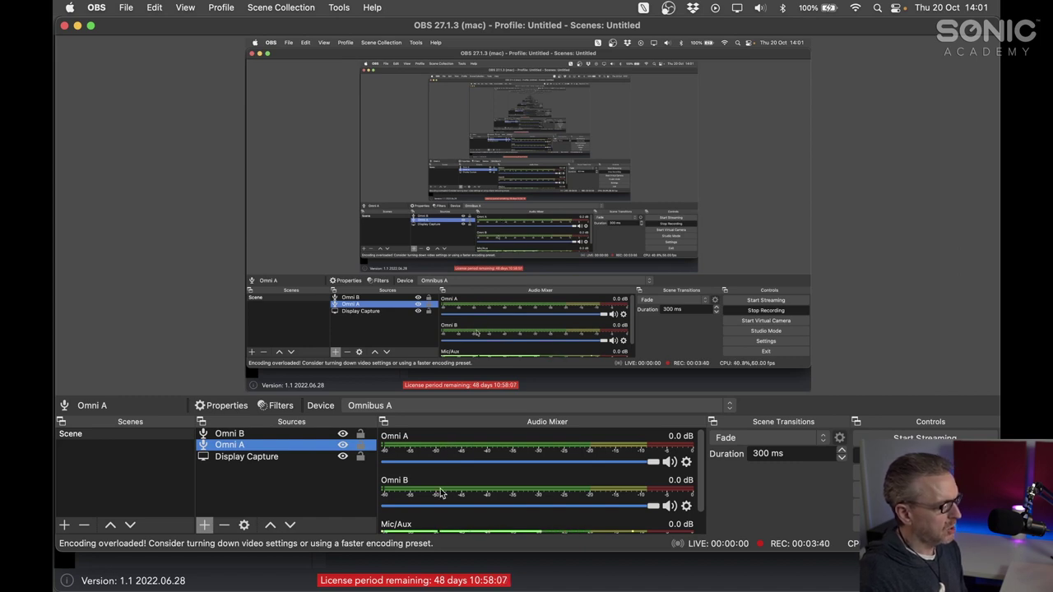
{"action": "left_click", "coordinate": [77, 26]}
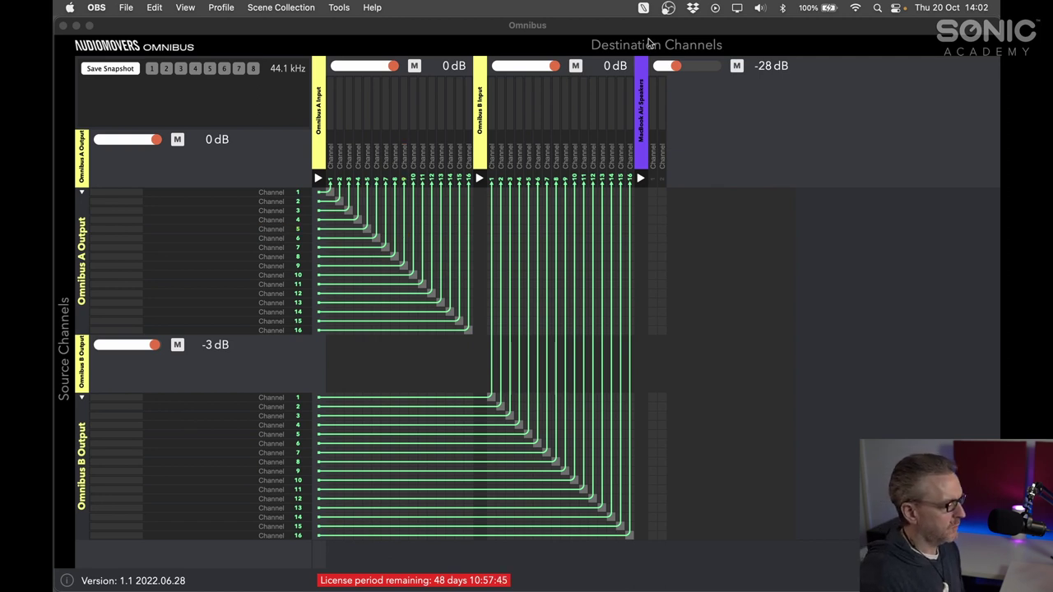
{"action": "left_click", "coordinate": [759, 8]}
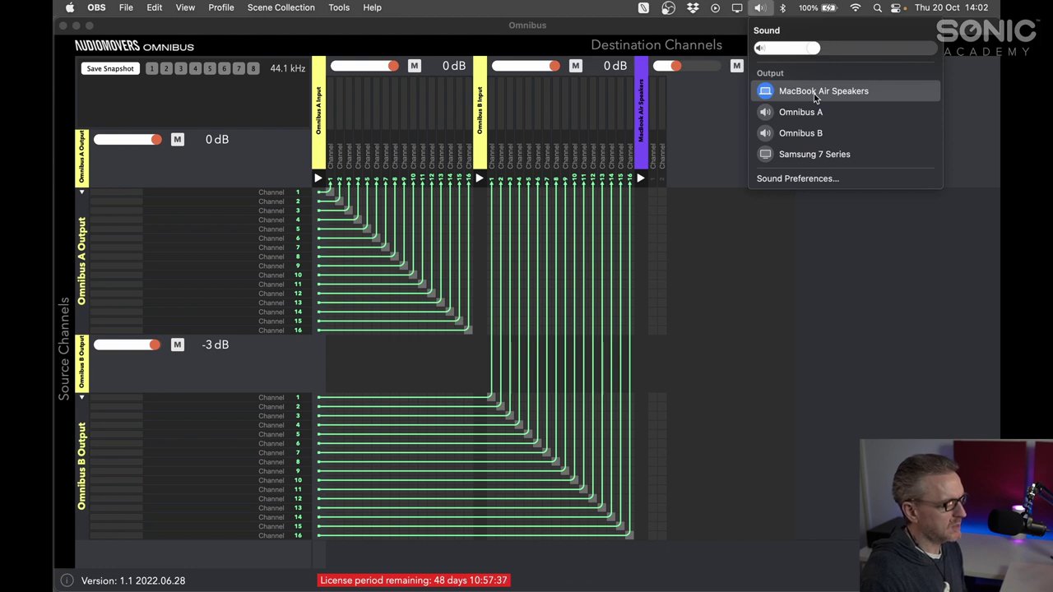
{"action": "left_click", "coordinate": [699, 140]}
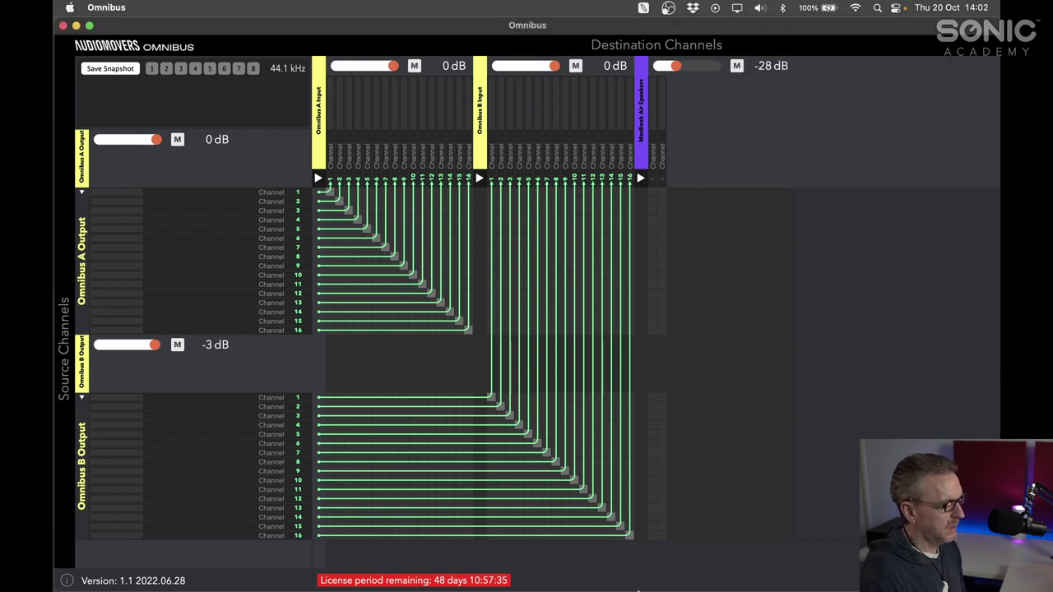
- Audition SA HTM Ambient.aiff in QuickTime from 01:42, leaving it paused at 01:48
{"action": "left_click", "coordinate": [561, 563]}
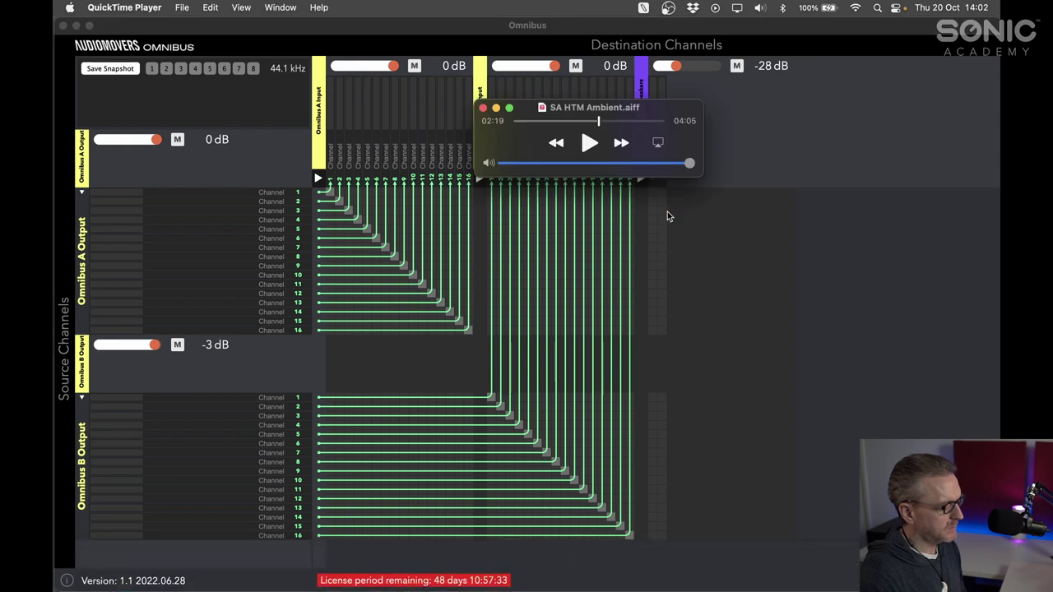
{"action": "left_click", "coordinate": [576, 121]}
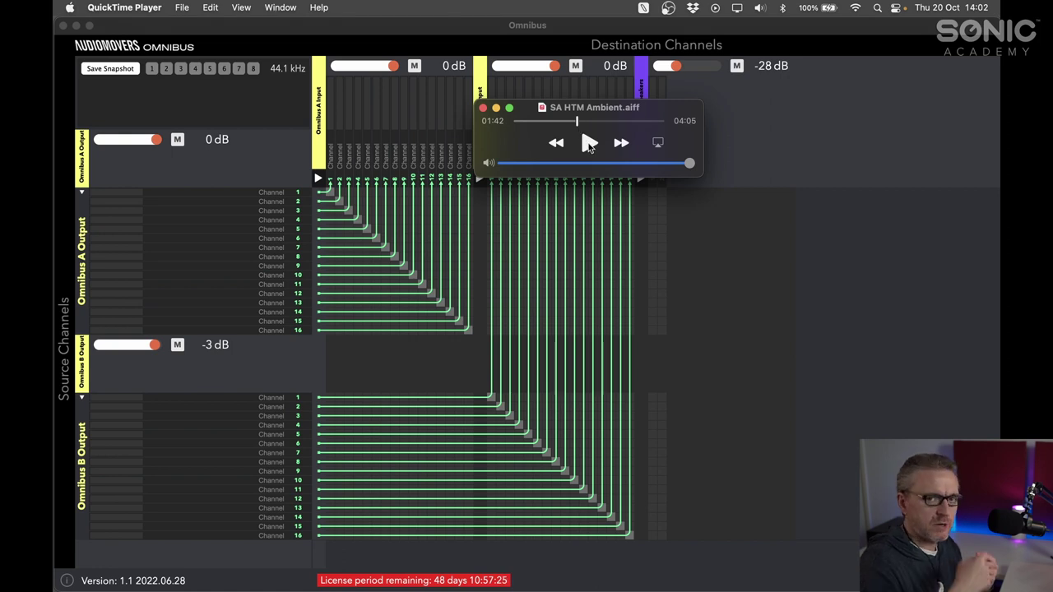
{"action": "left_click", "coordinate": [589, 143]}
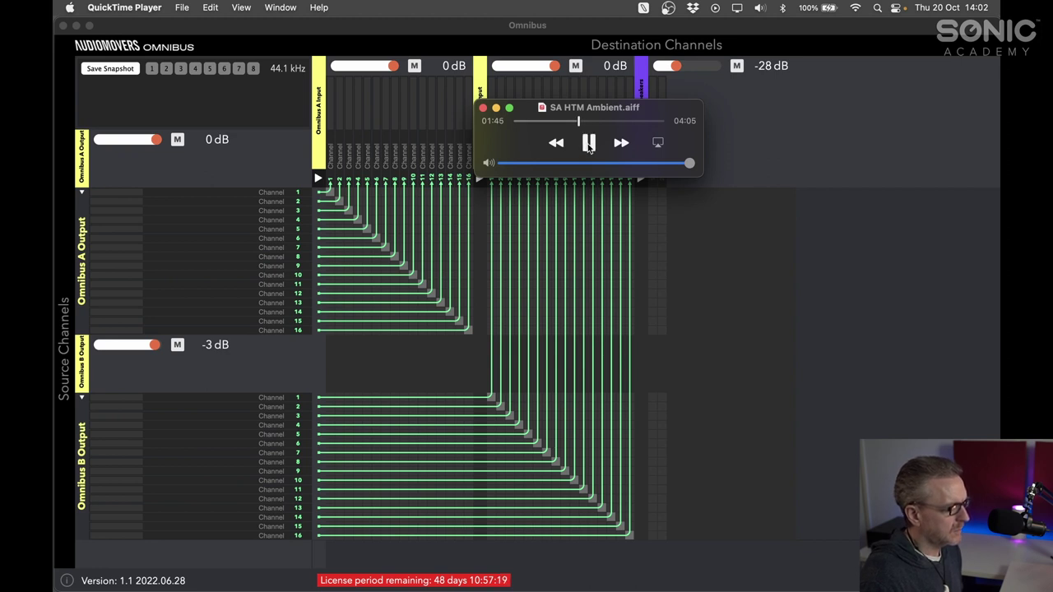
{"action": "left_click", "coordinate": [589, 144]}
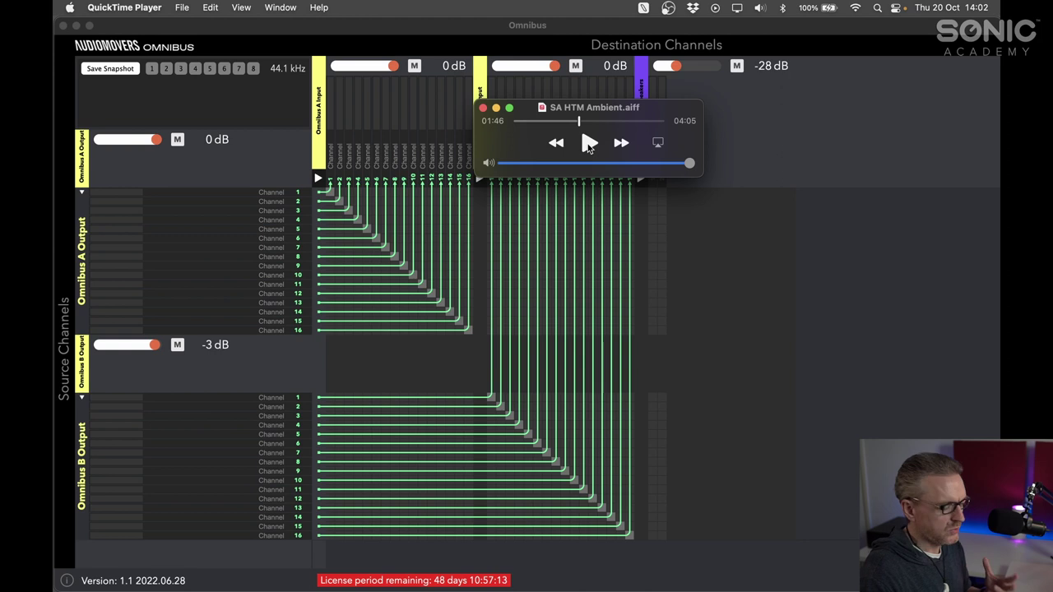
{"action": "left_click", "coordinate": [589, 143]}
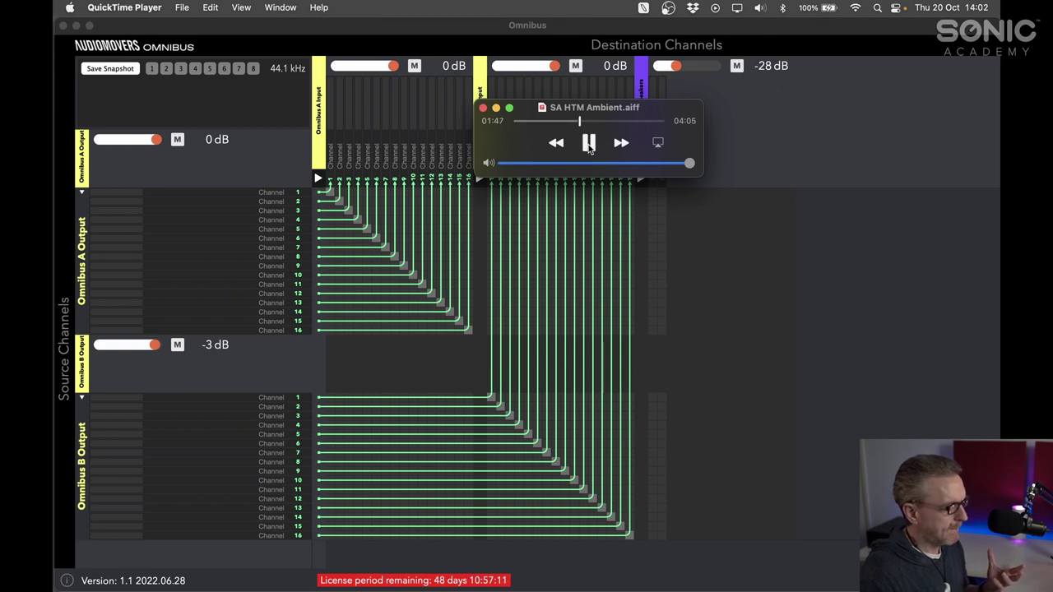
{"action": "left_click", "coordinate": [588, 145]}
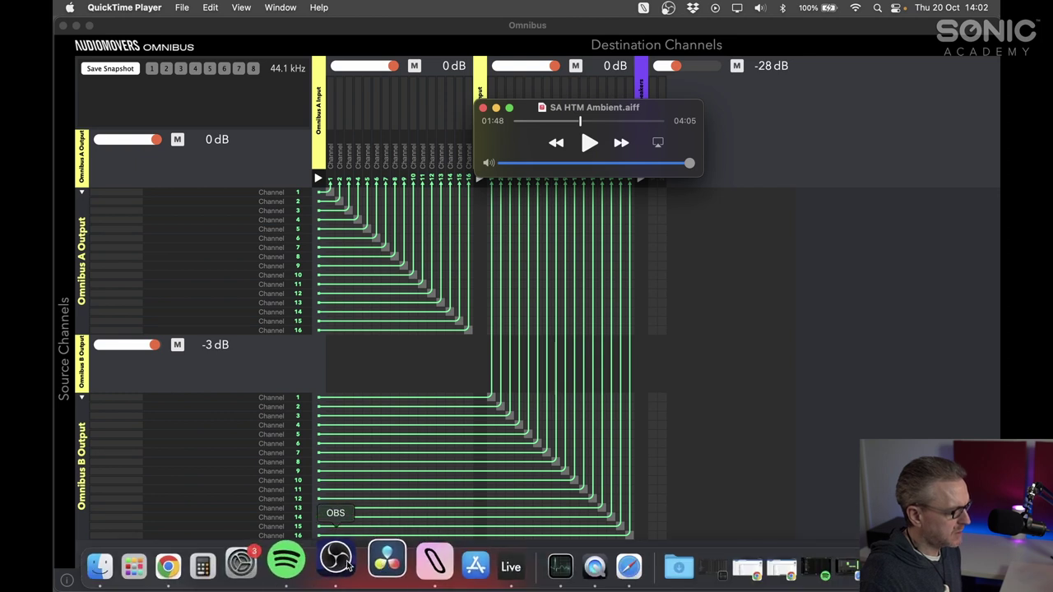
- Restore OBS behind QuickTime, then play the ambient track on and pause at 01:53
{"action": "left_click", "coordinate": [334, 565]}
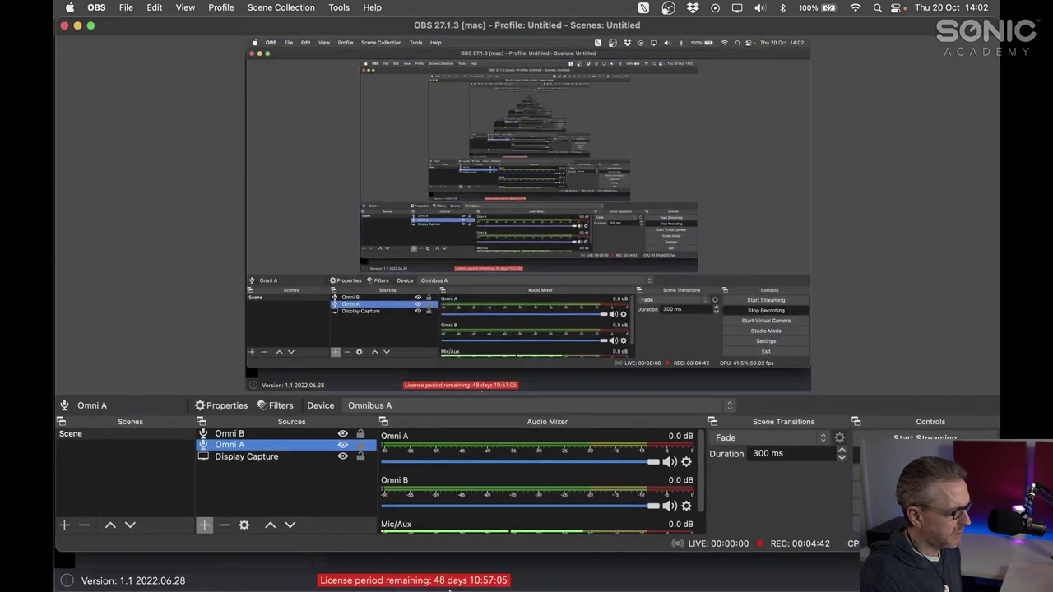
{"action": "mouse_move", "coordinate": [510, 575]}
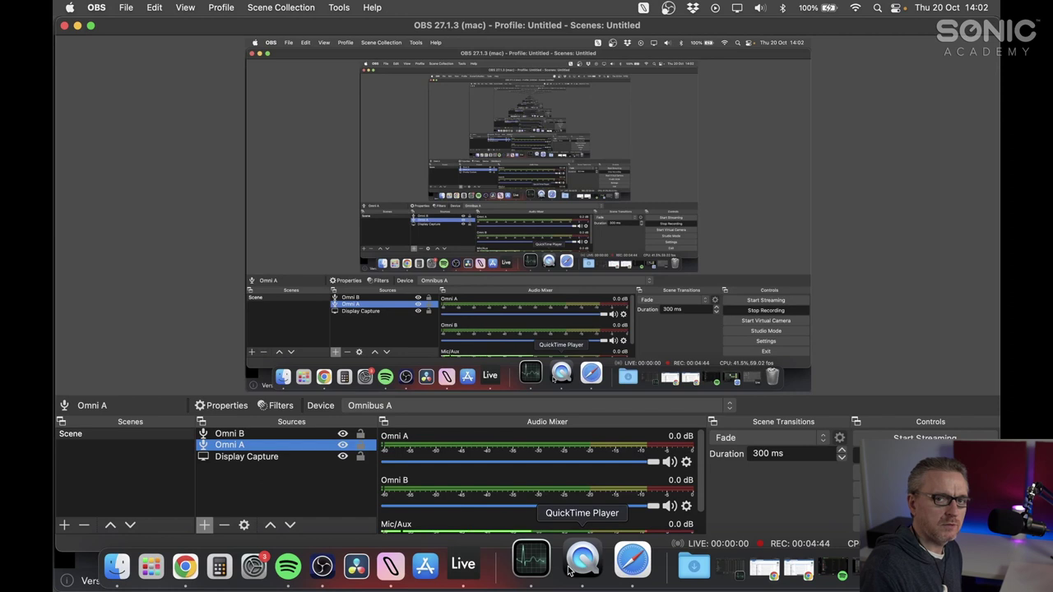
{"action": "left_click", "coordinate": [575, 562]}
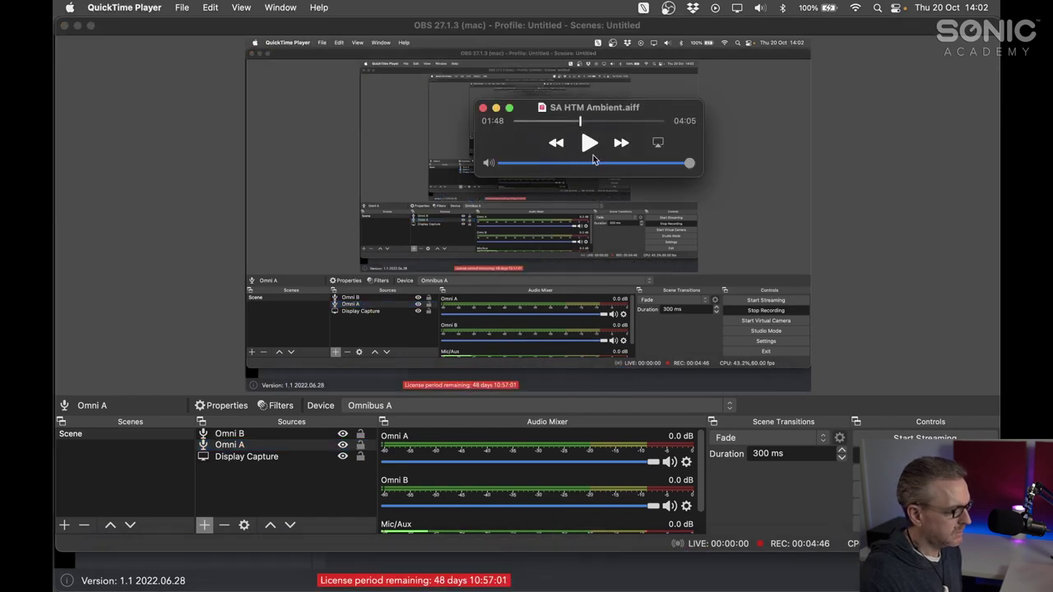
{"action": "left_click", "coordinate": [589, 143]}
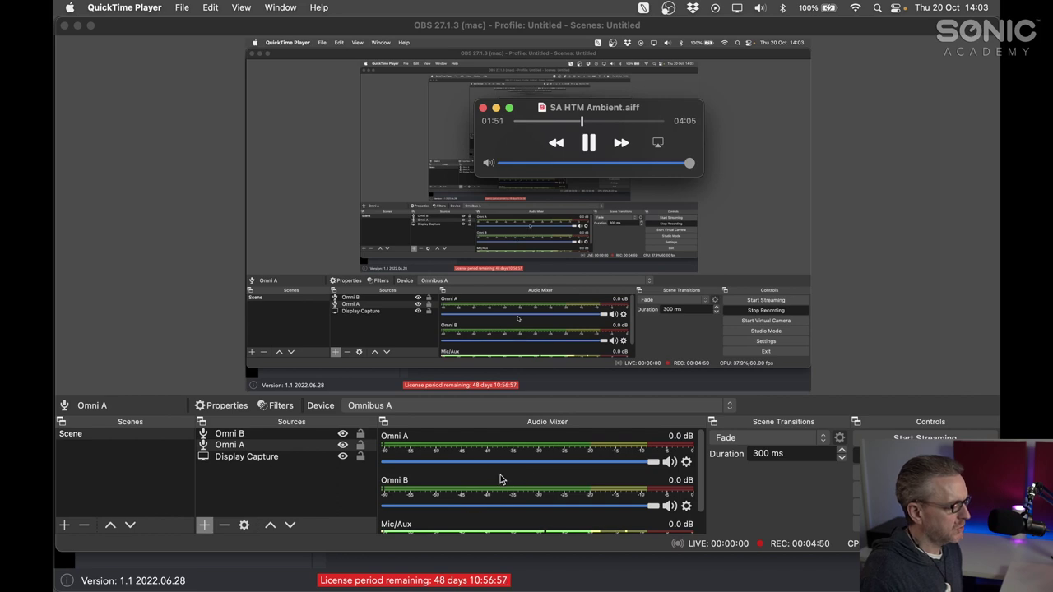
{"action": "left_click", "coordinate": [588, 144]}
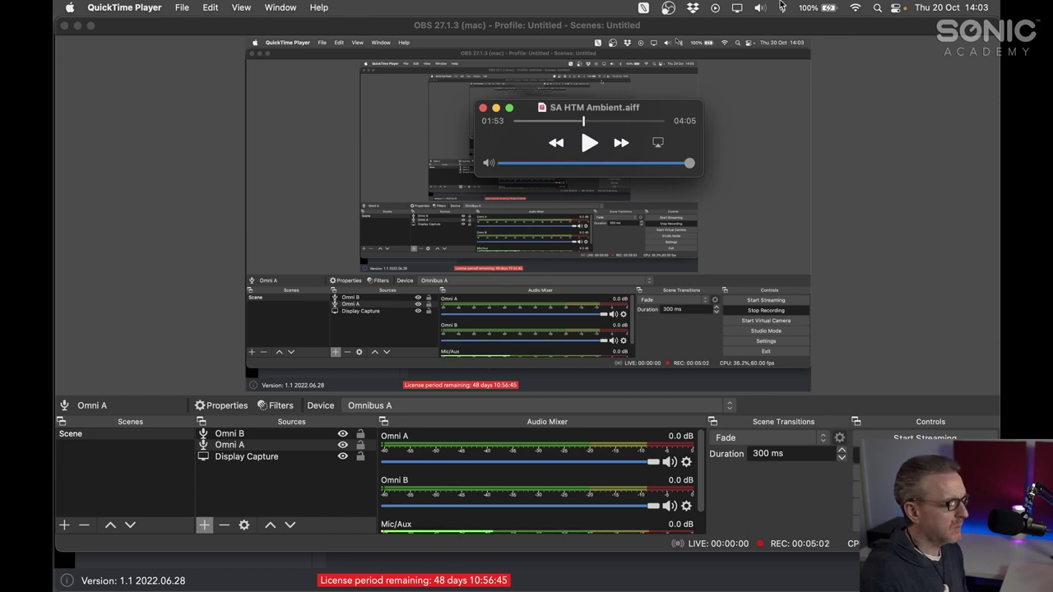
- Switch the system sound output to Omnibus B, then play the track to 01:56 and pause
{"action": "left_click", "coordinate": [759, 8]}
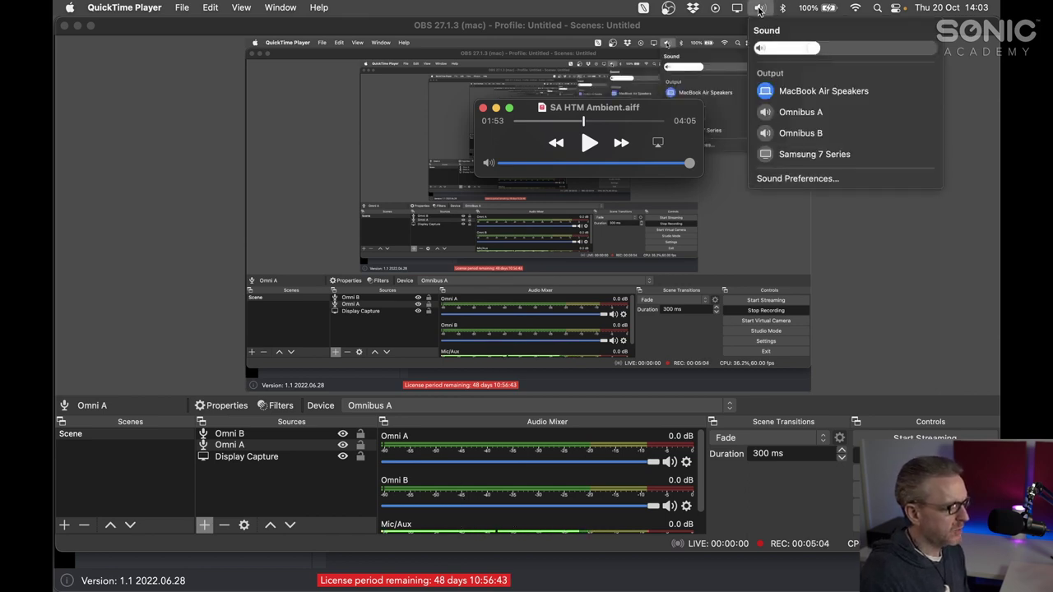
{"action": "left_click", "coordinate": [788, 135]}
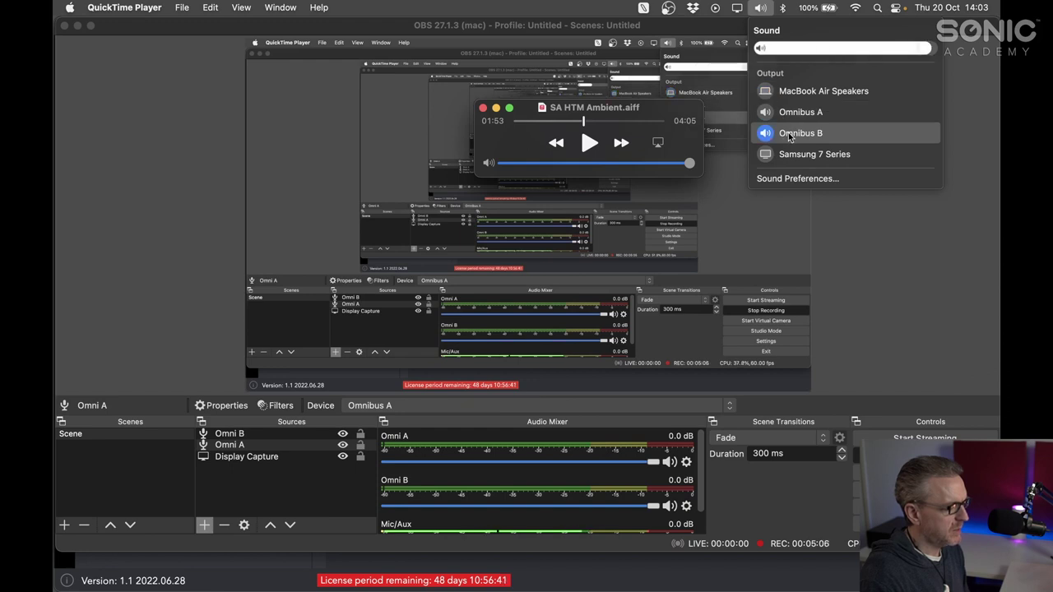
{"action": "left_click", "coordinate": [602, 117]}
{"action": "left_click", "coordinate": [589, 144]}
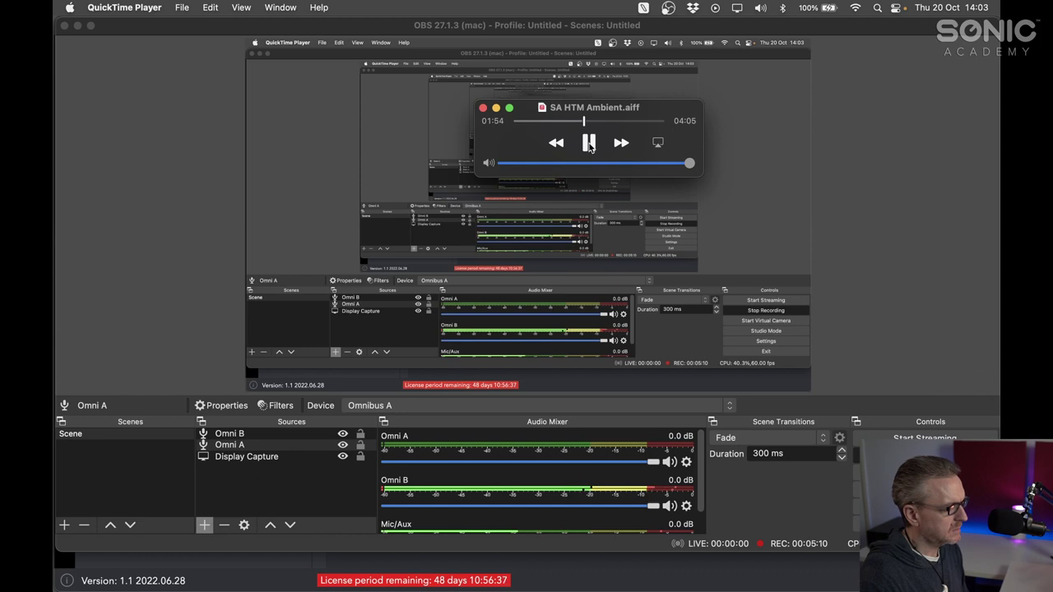
{"action": "left_click", "coordinate": [588, 144]}
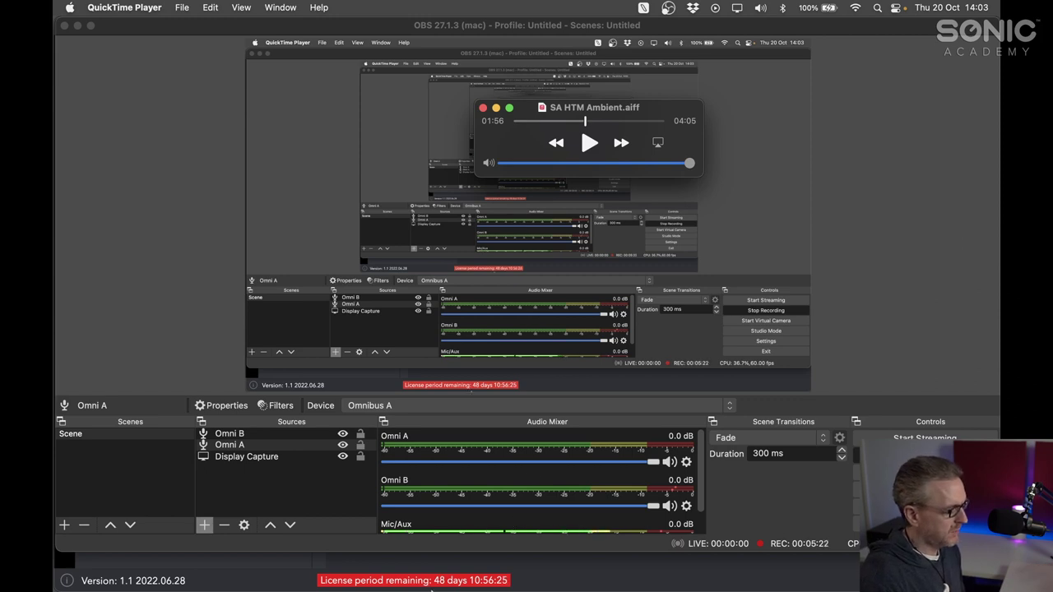
- Start the ambient track and patch Omnibus B channels 1–2 to MacBook Air Speakers channels 1–2
{"action": "mouse_move", "coordinate": [432, 586]}
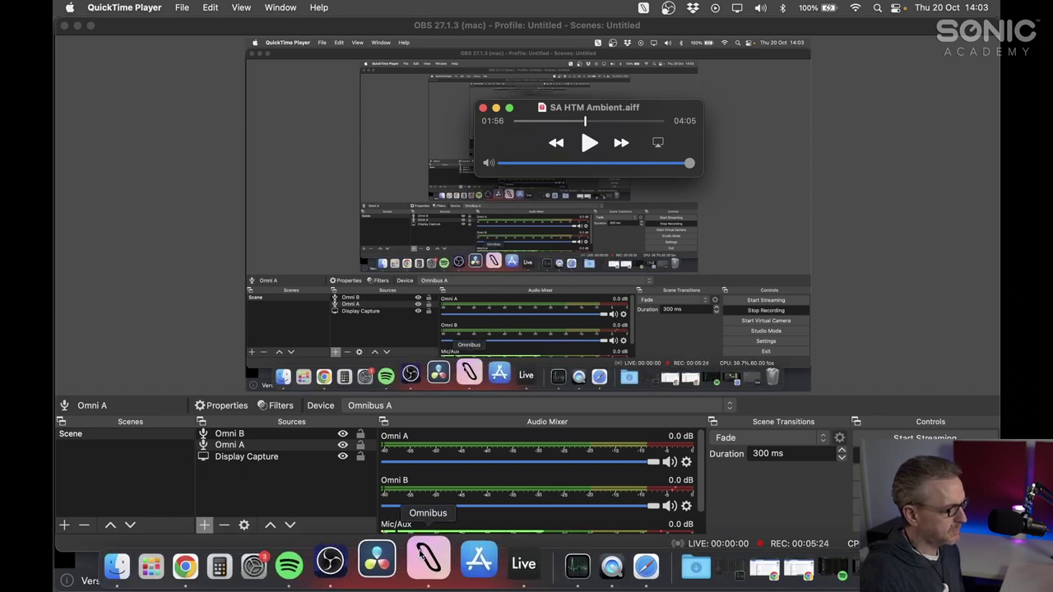
{"action": "left_click", "coordinate": [427, 559]}
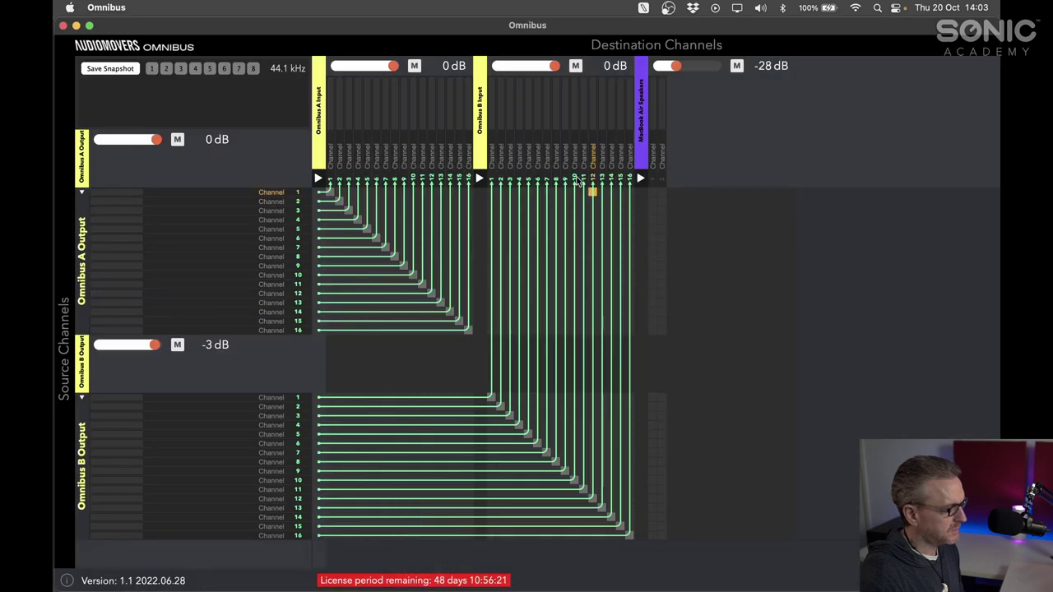
{"action": "mouse_move", "coordinate": [485, 587]}
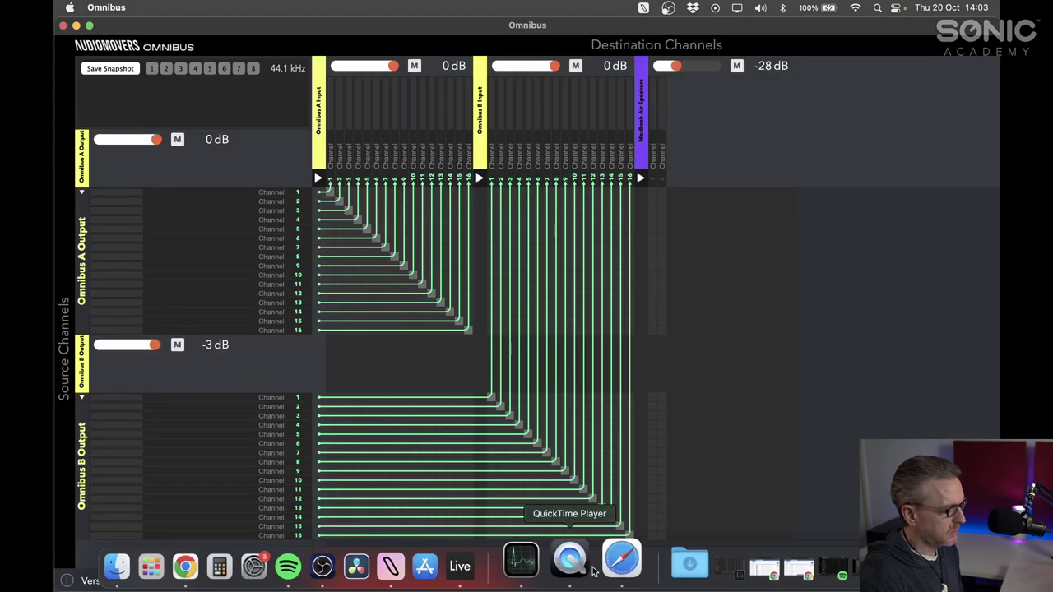
{"action": "left_click", "coordinate": [579, 566]}
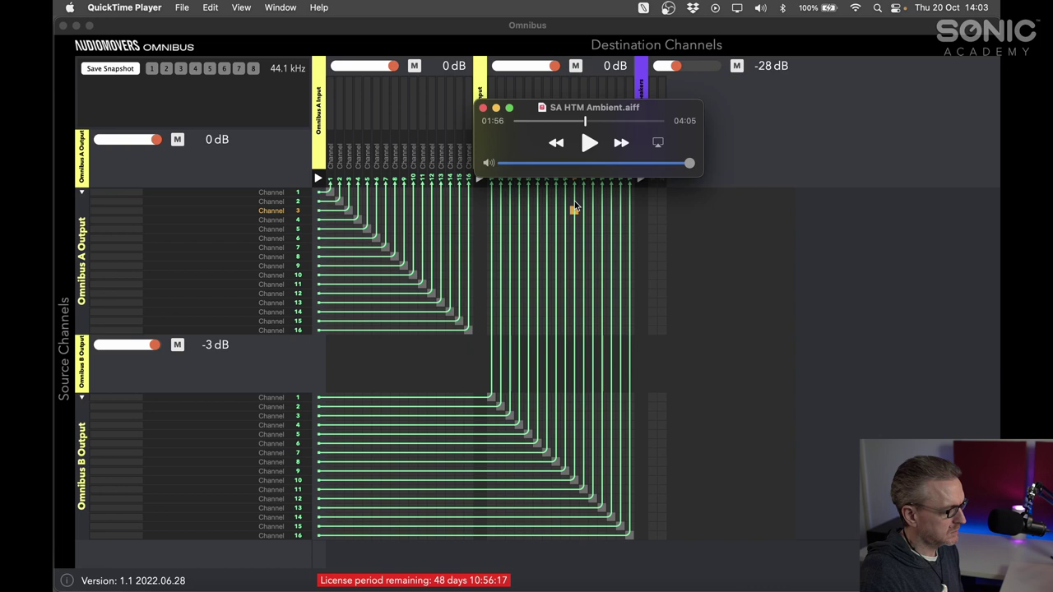
{"action": "left_click", "coordinate": [590, 152]}
{"action": "left_click", "coordinate": [914, 301]}
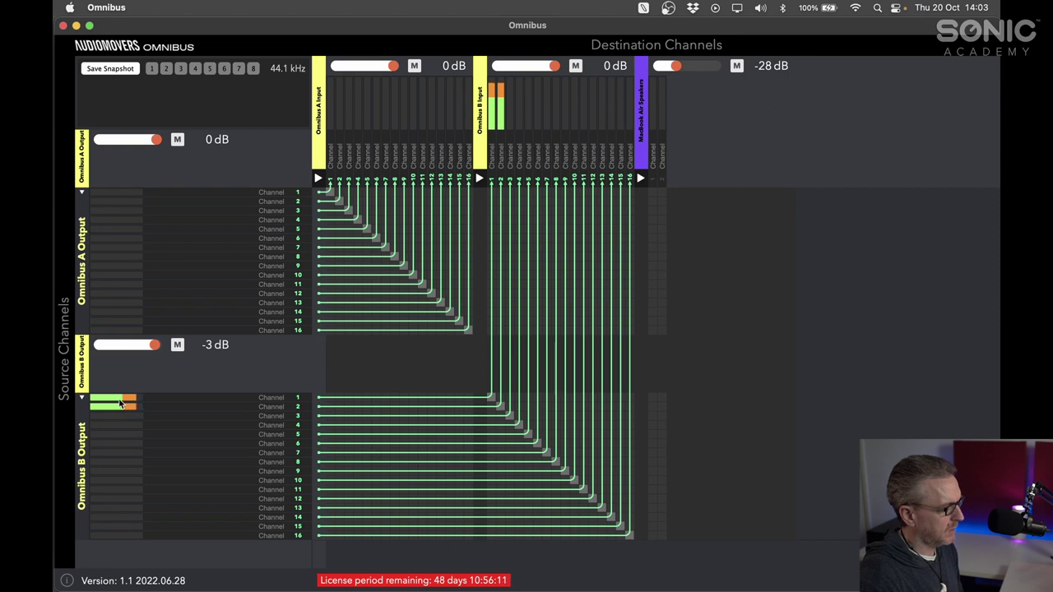
{"action": "left_click", "coordinate": [652, 398]}
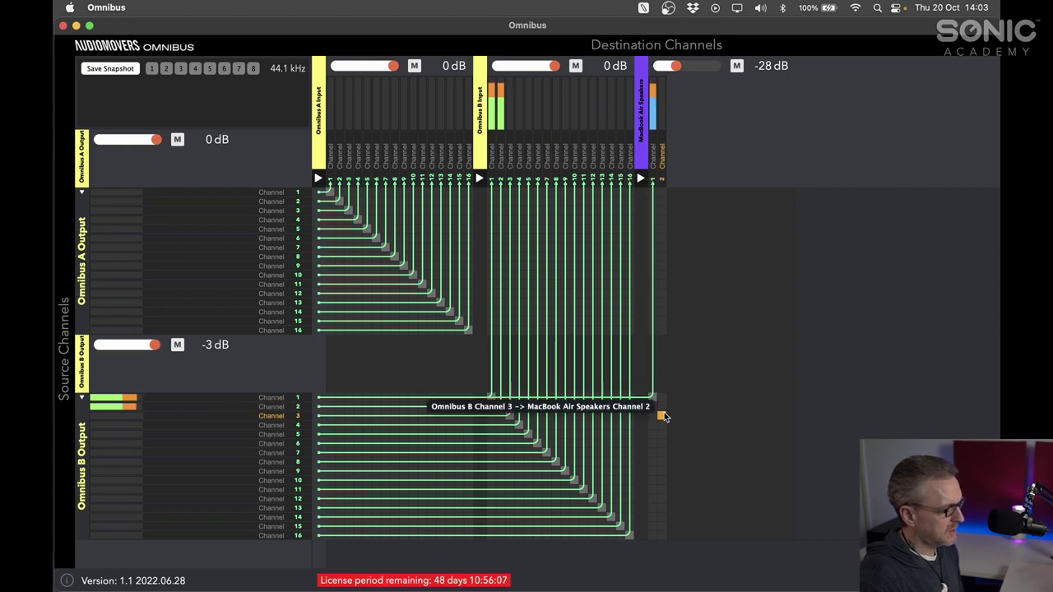
{"action": "left_click", "coordinate": [661, 408]}
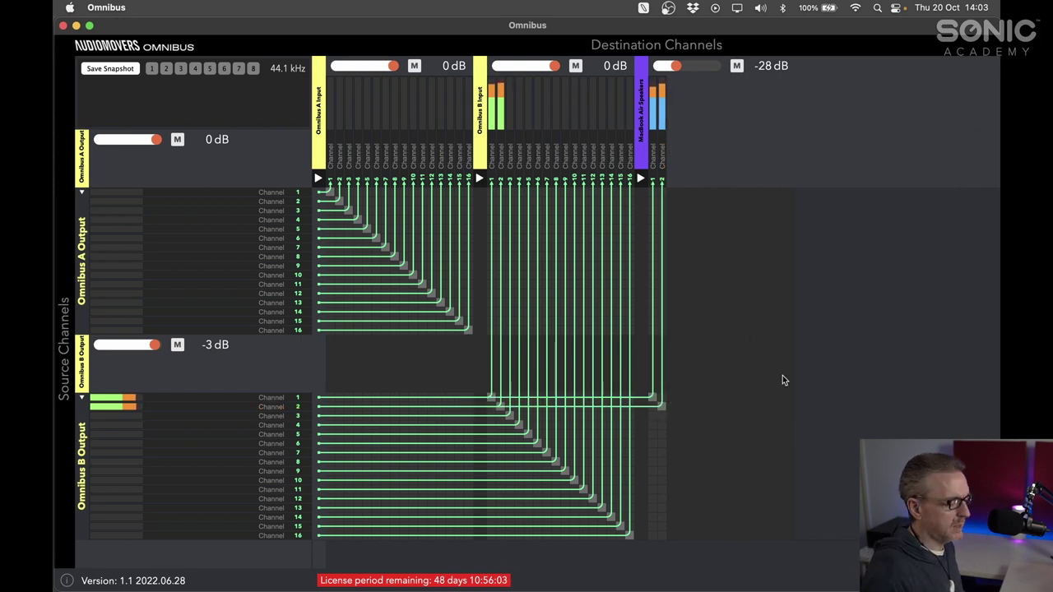
- Pause SA HTM Ambient.aiff in QuickTime at 02:14
{"action": "mouse_move", "coordinate": [477, 587]}
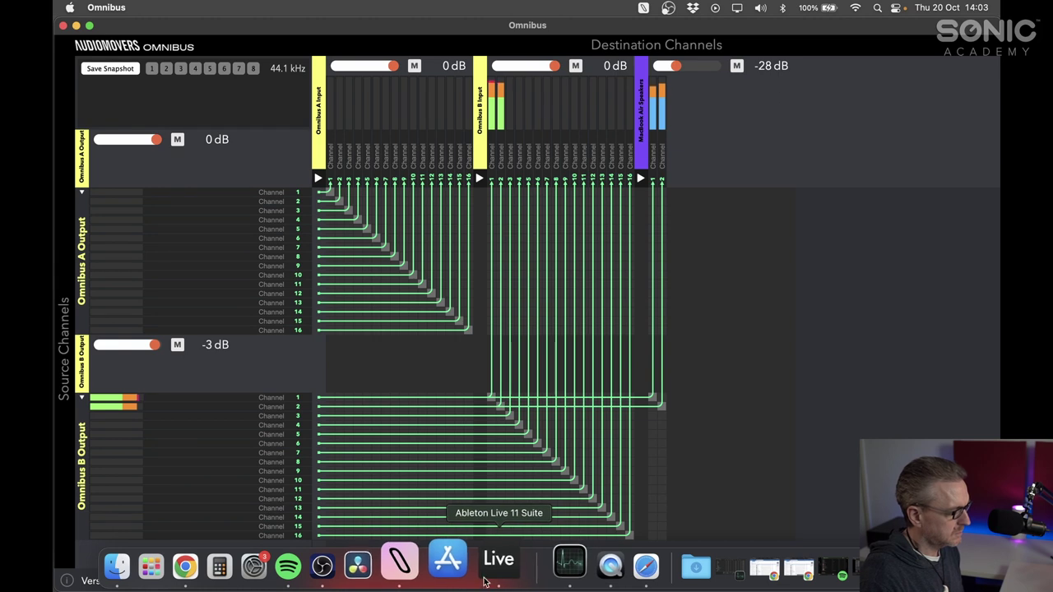
{"action": "left_click", "coordinate": [578, 563]}
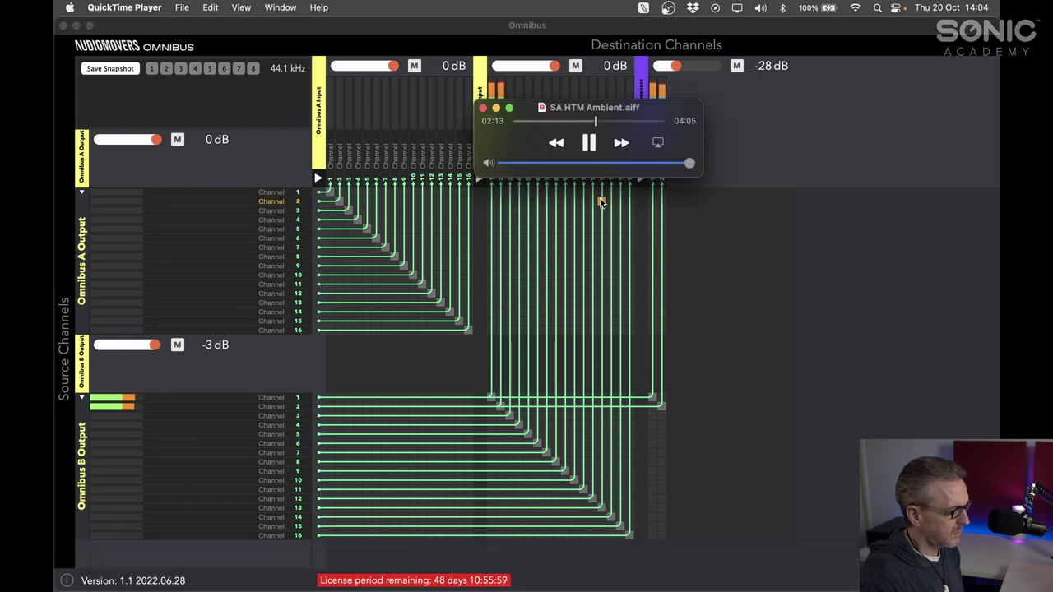
{"action": "left_click", "coordinate": [589, 143]}
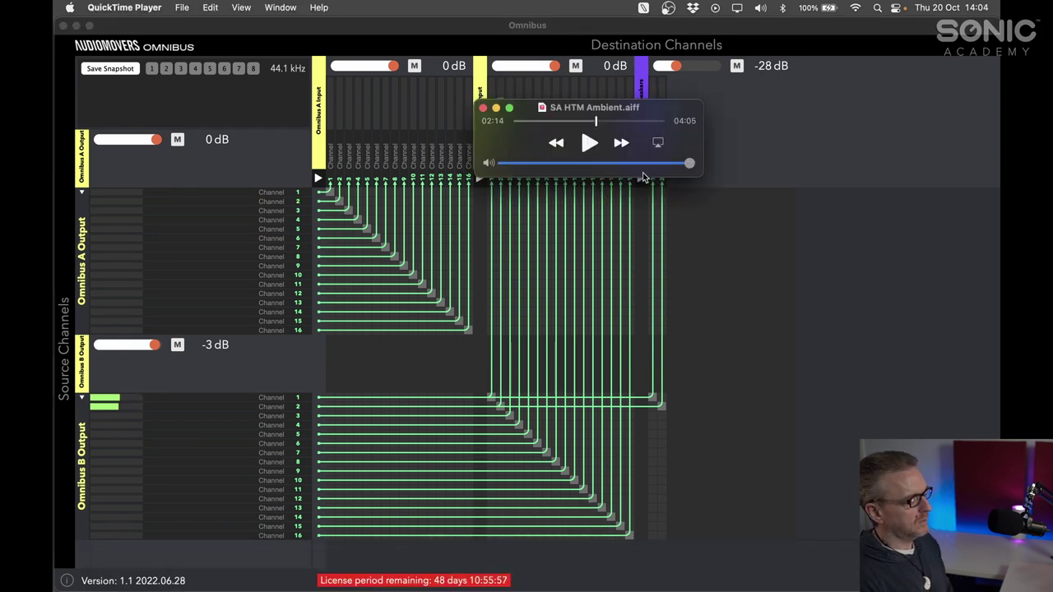
- Minimise OBS and bring the Omnibus routing matrix to the front
{"action": "mouse_move", "coordinate": [502, 588]}
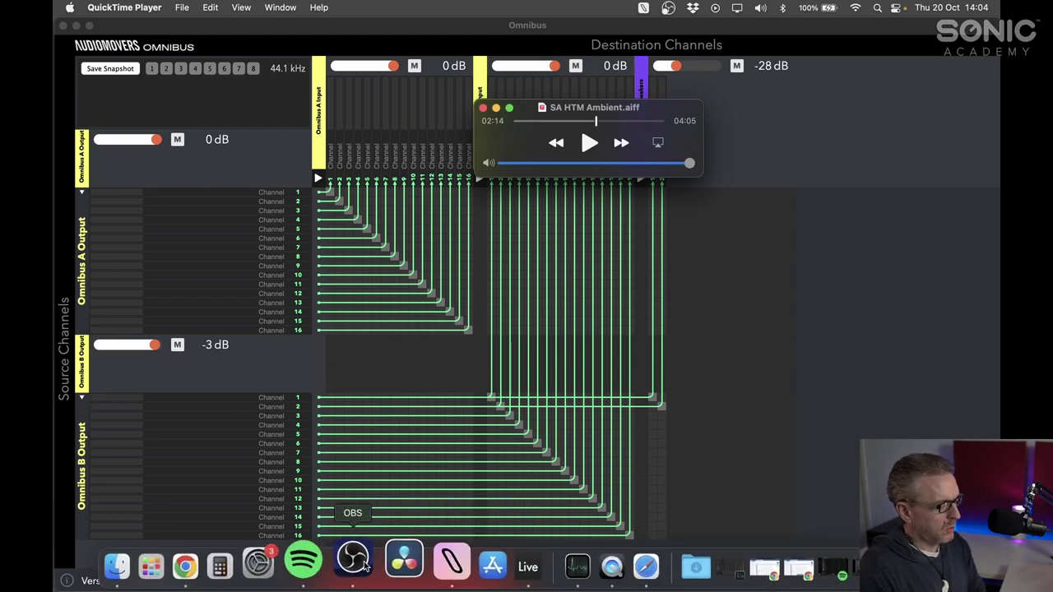
{"action": "left_click", "coordinate": [365, 565]}
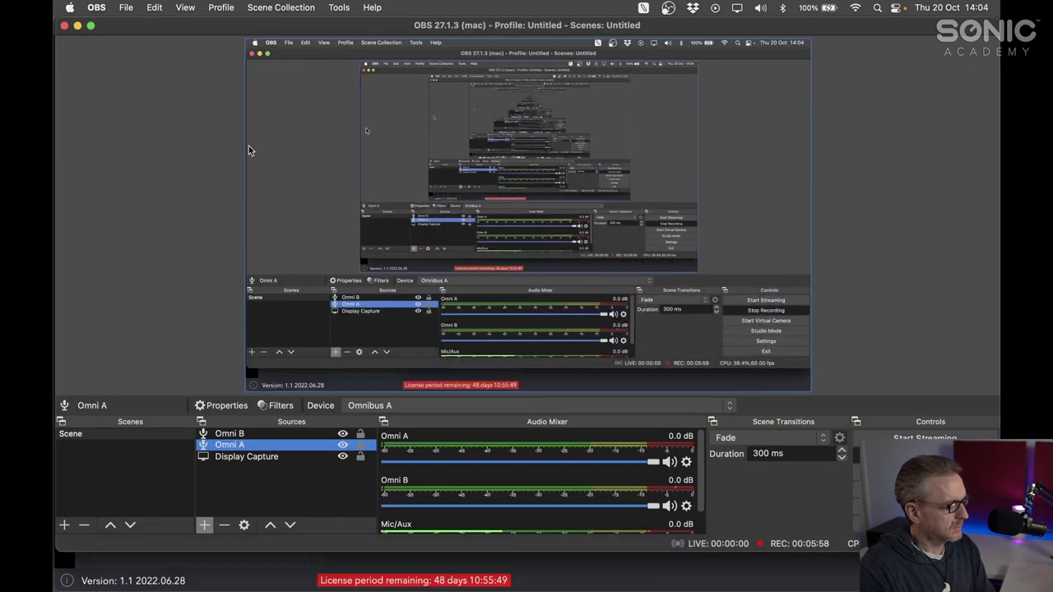
{"action": "left_click", "coordinate": [78, 26]}
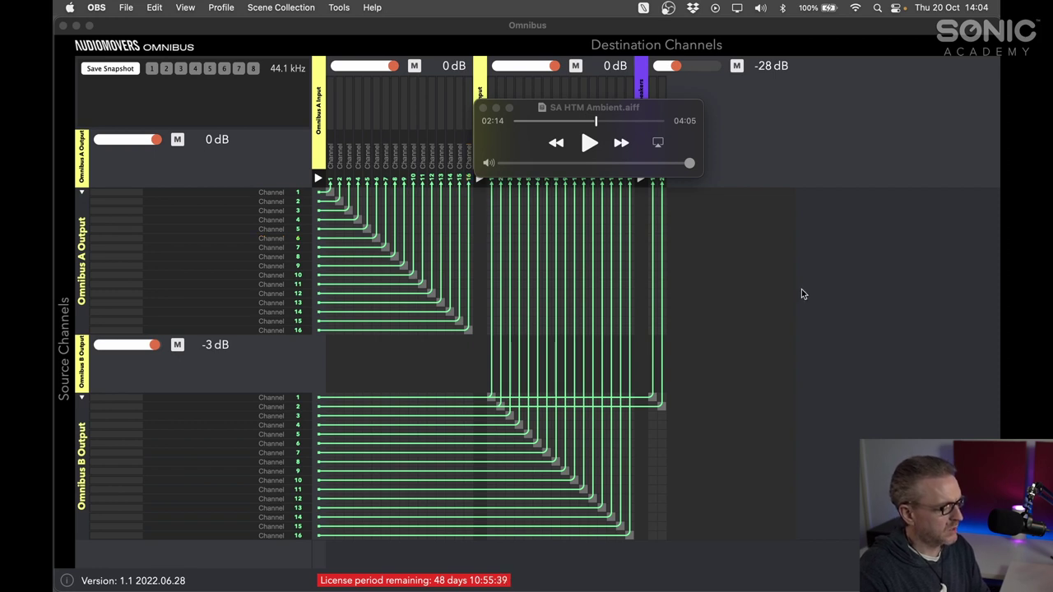
{"action": "left_click", "coordinate": [888, 276]}
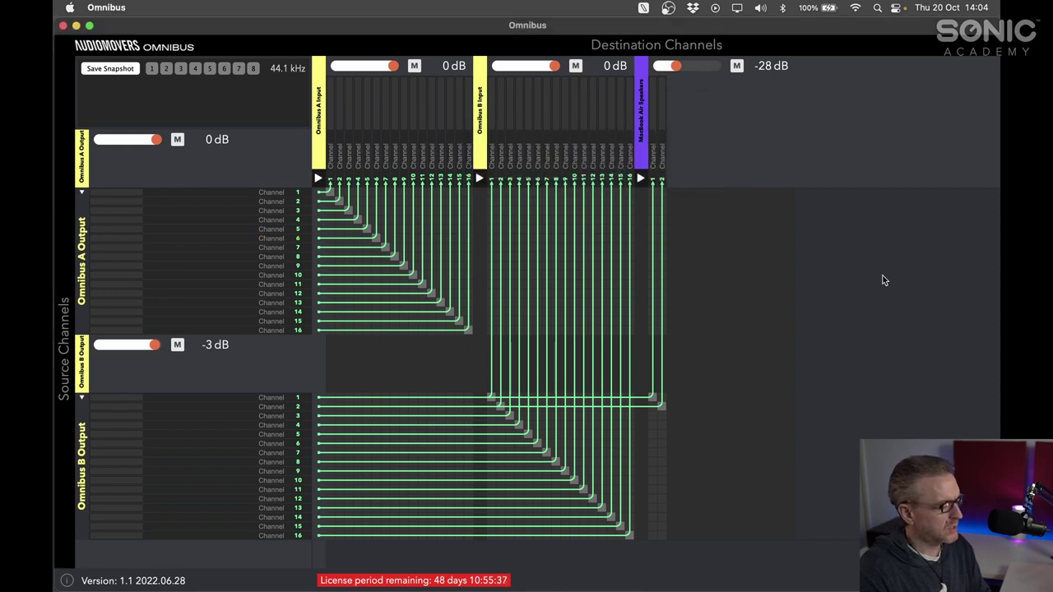
{"action": "mouse_move", "coordinate": [568, 580]}
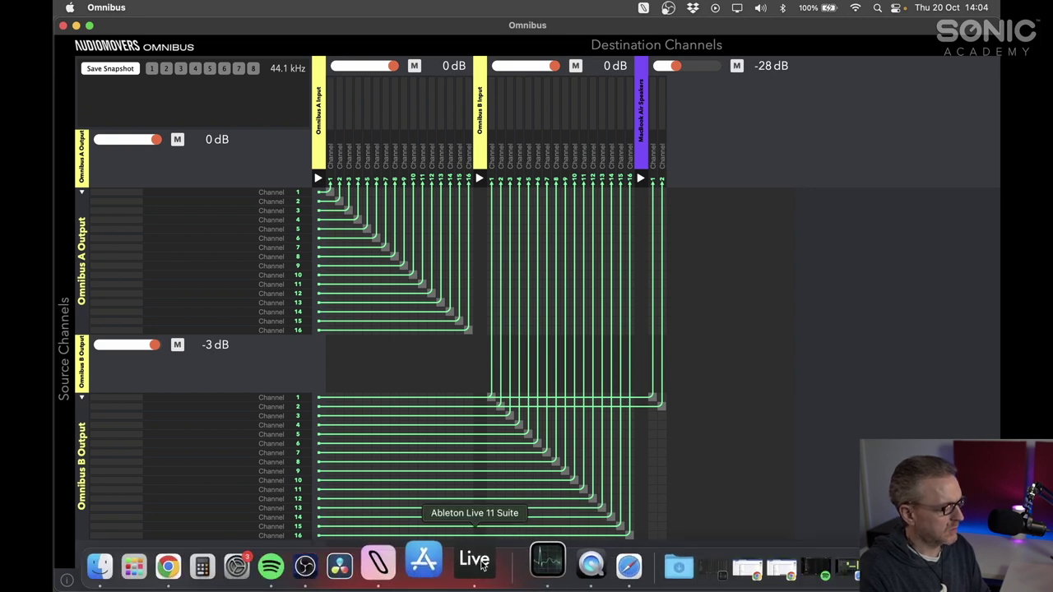
- Switch to Ableton Live and launch the UD2 Techno Beat clip on track 1
{"action": "left_click", "coordinate": [484, 564]}
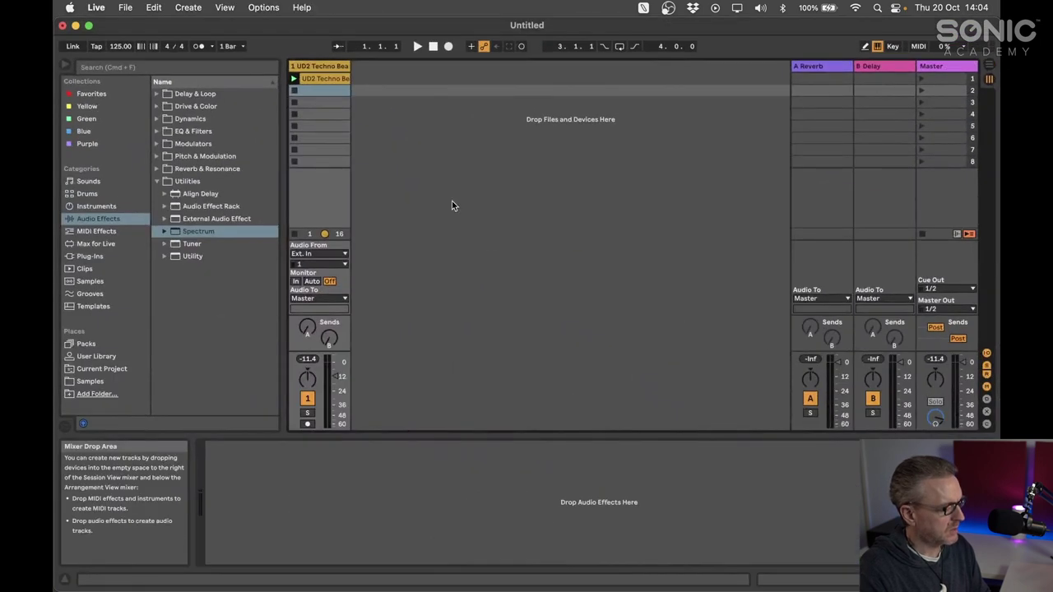
{"action": "left_click", "coordinate": [293, 78]}
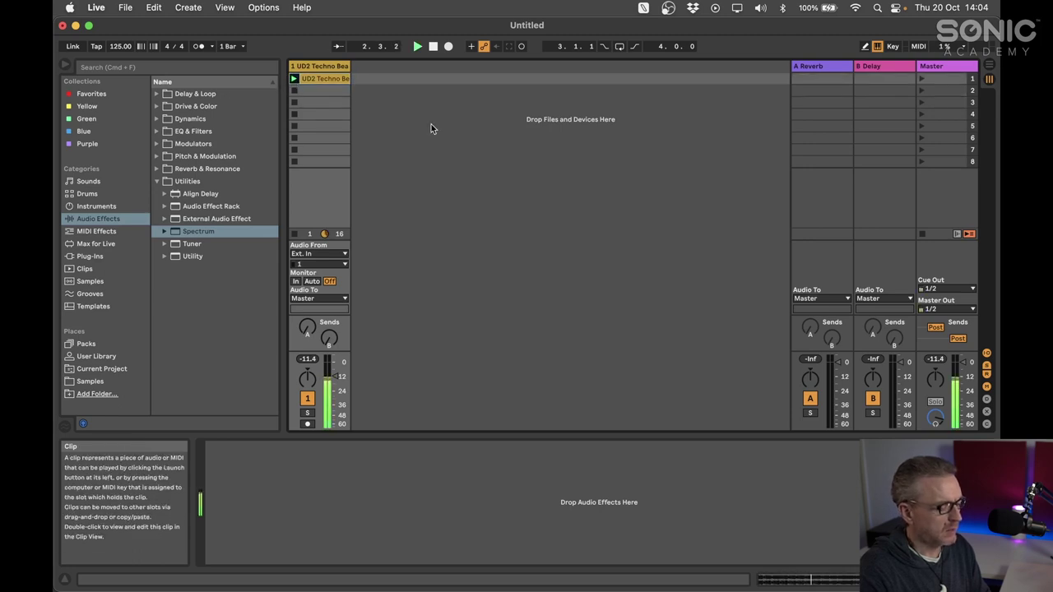
- Stop Live's playback, then switch between OBS and Live twice to compare mixer meters
{"action": "left_click", "coordinate": [433, 48]}
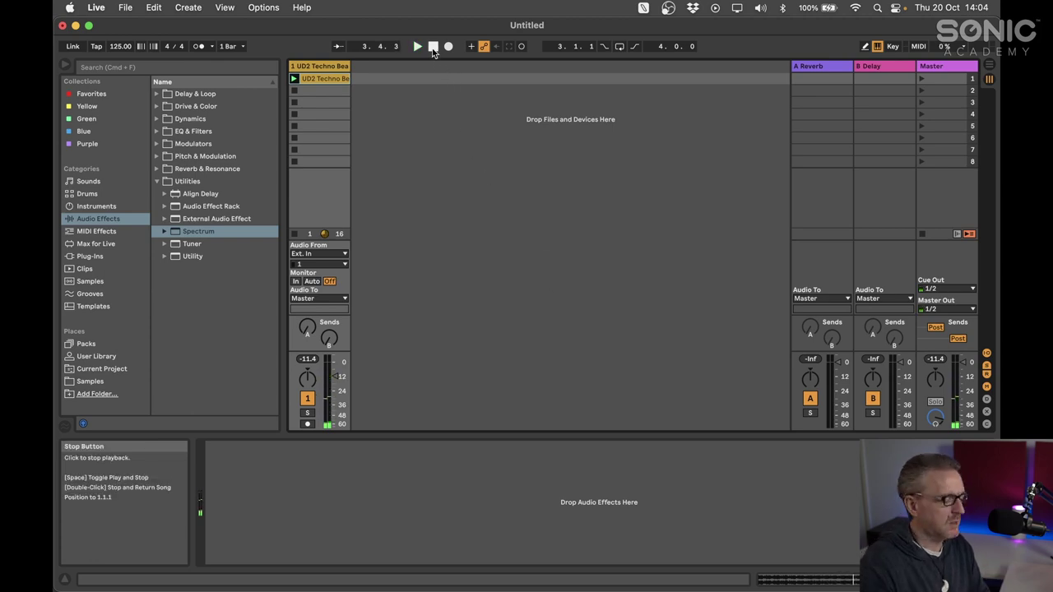
{"action": "mouse_move", "coordinate": [356, 585]}
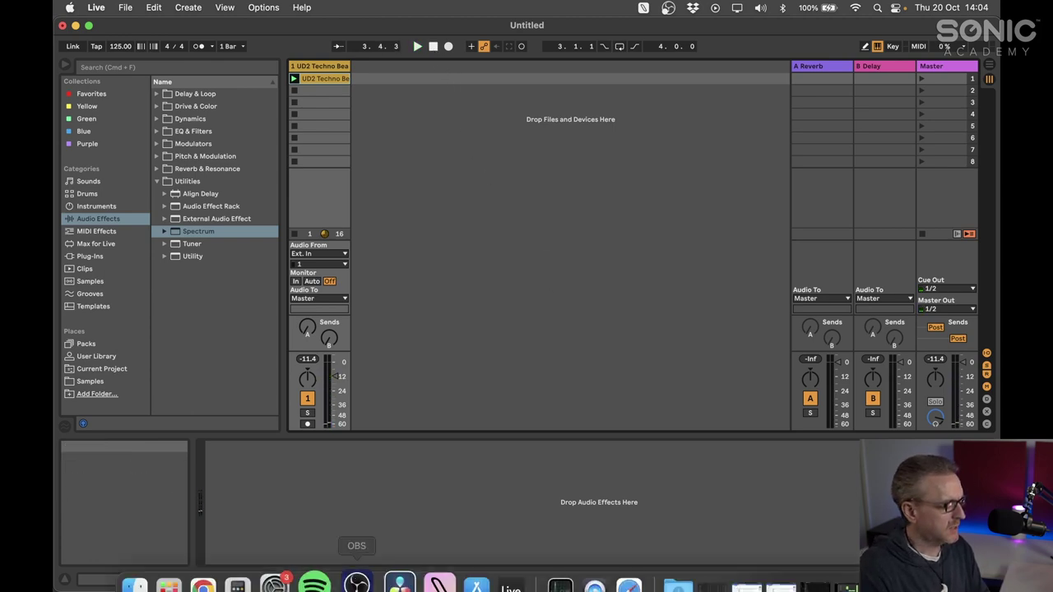
{"action": "left_click", "coordinate": [369, 560]}
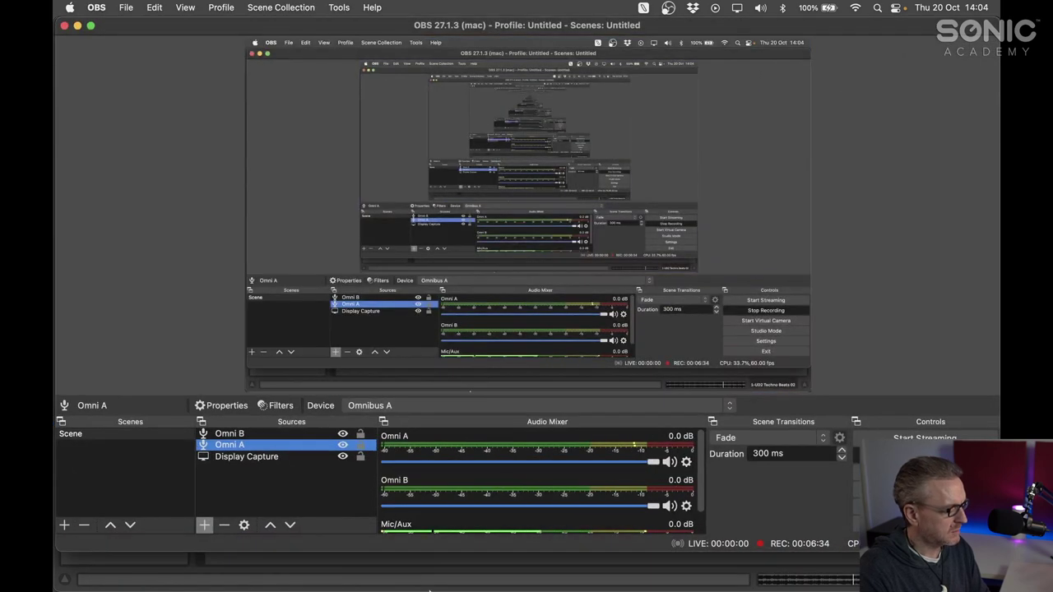
{"action": "left_click", "coordinate": [510, 563]}
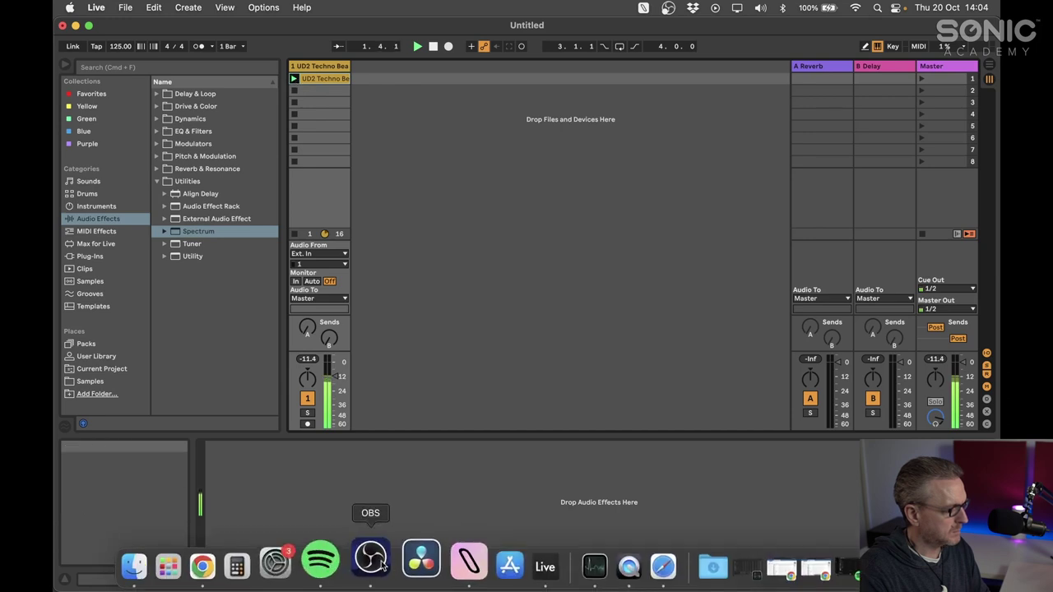
{"action": "left_click", "coordinate": [372, 560]}
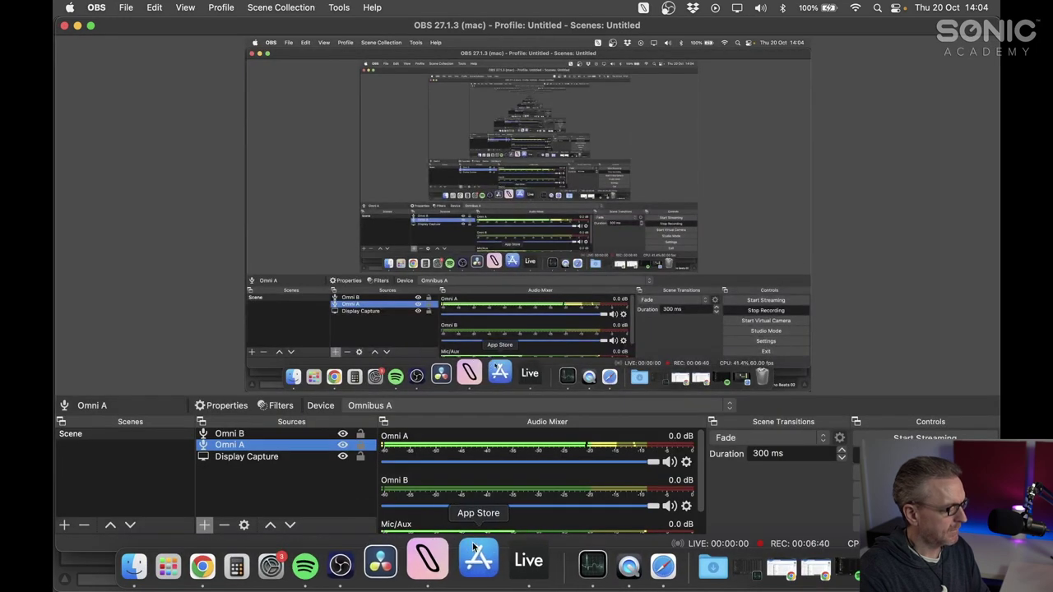
{"action": "left_click", "coordinate": [510, 562]}
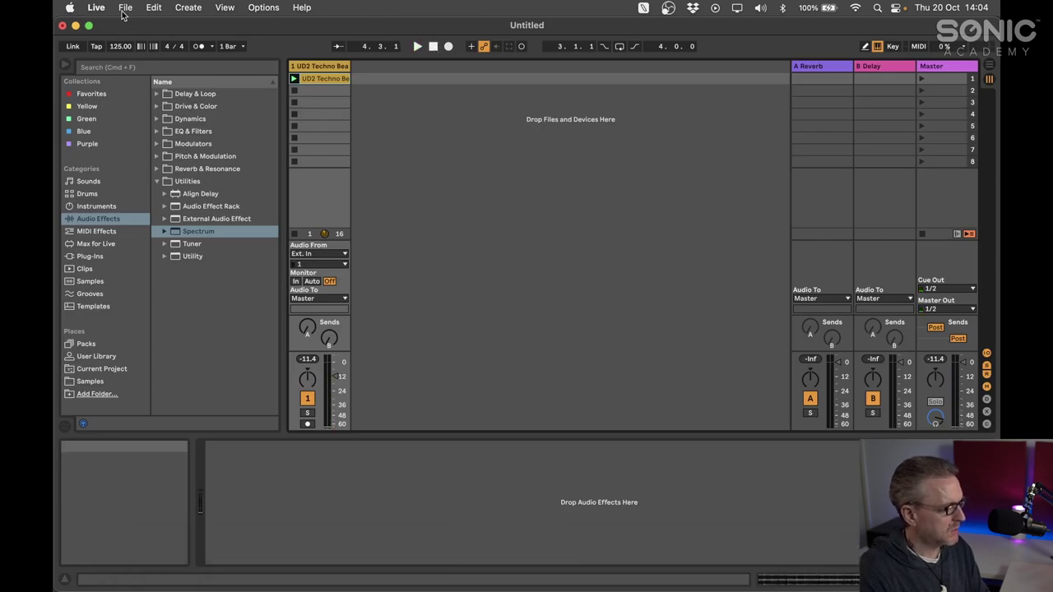
{"action": "left_click", "coordinate": [95, 10]}
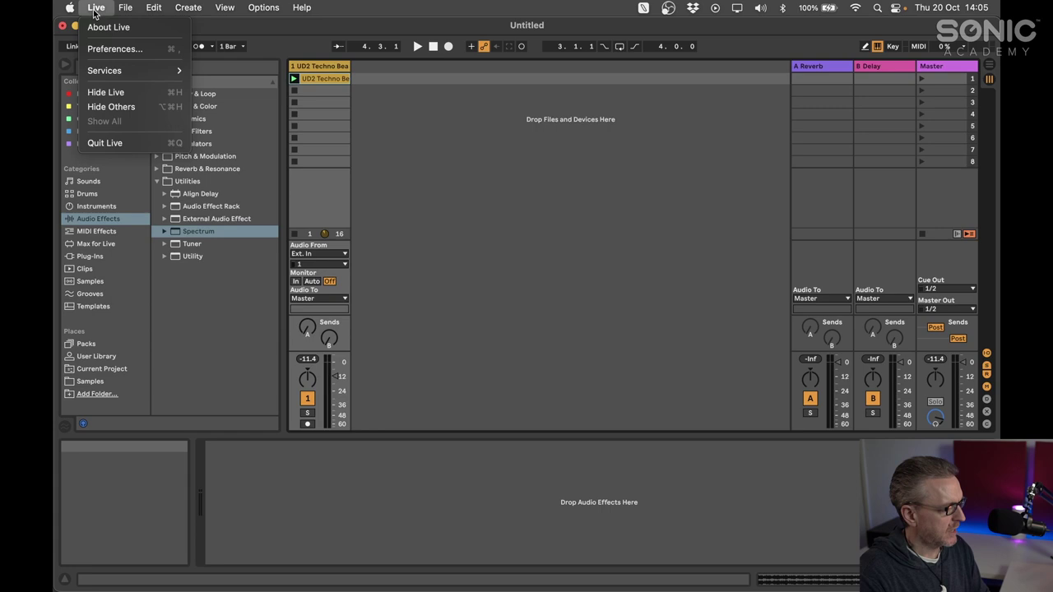
{"action": "left_click", "coordinate": [122, 50]}
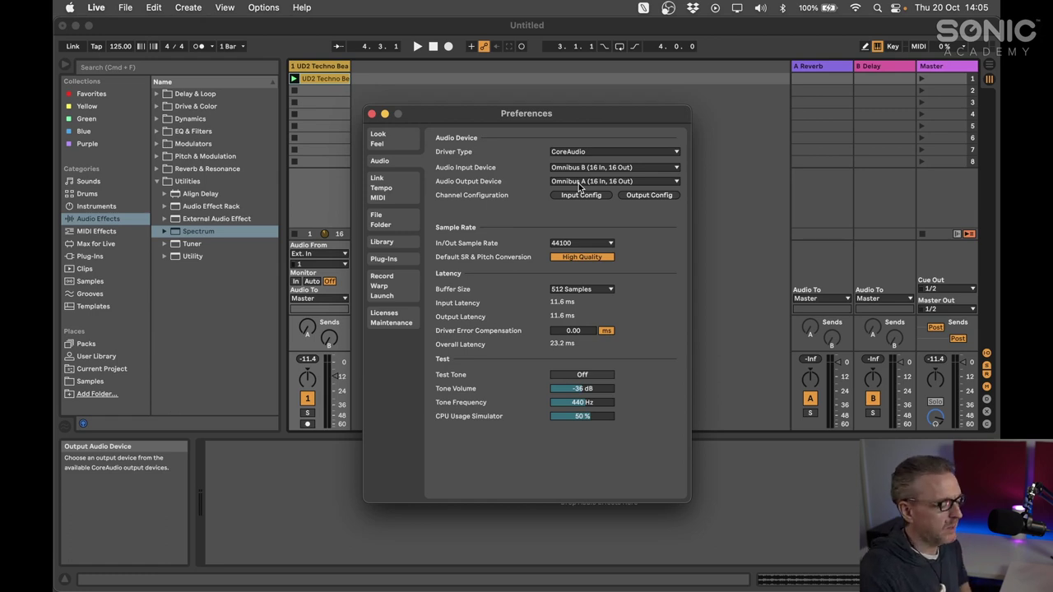
{"action": "key", "text": "Escape"}
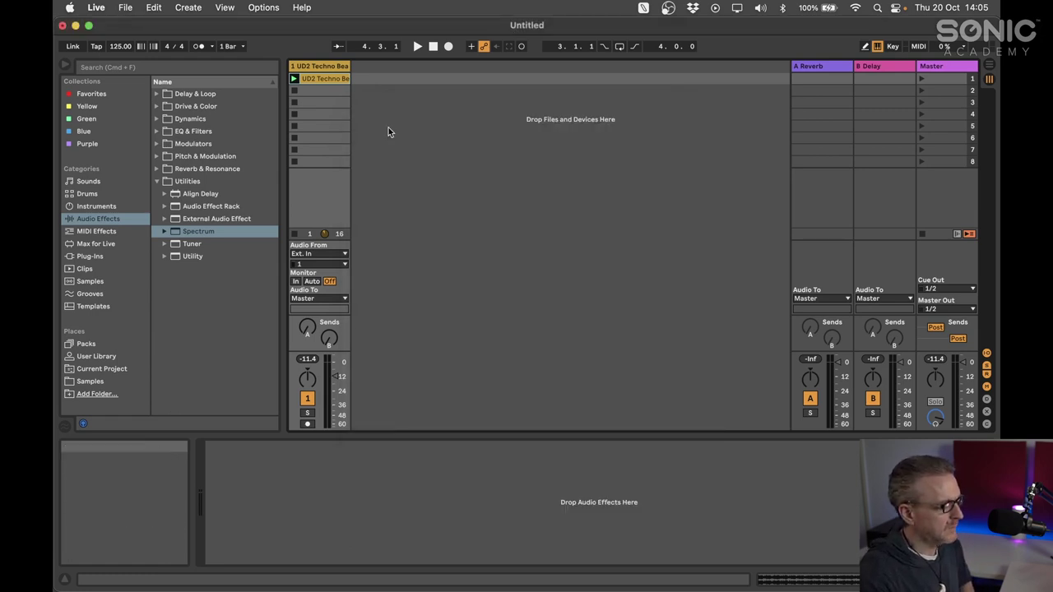
- Lower track 1's volume to -41.1 dB, play the beat, and check OBS's meters before returning to Live
{"action": "left_click_drag", "start_coordinate": [328, 384], "coordinate": [336, 409]}
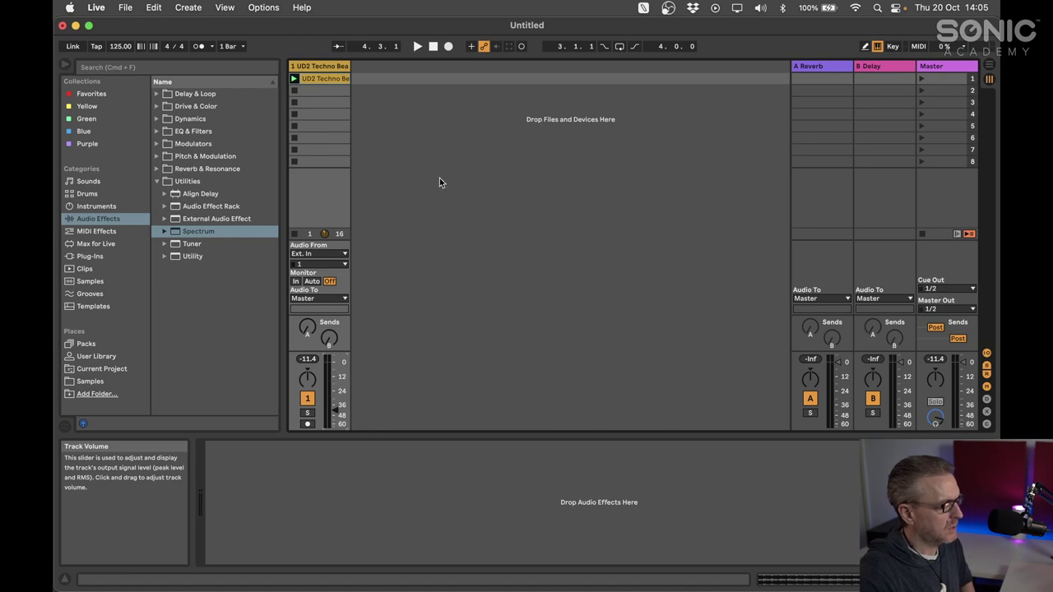
{"action": "left_click", "coordinate": [418, 47]}
{"action": "mouse_move", "coordinate": [418, 590]}
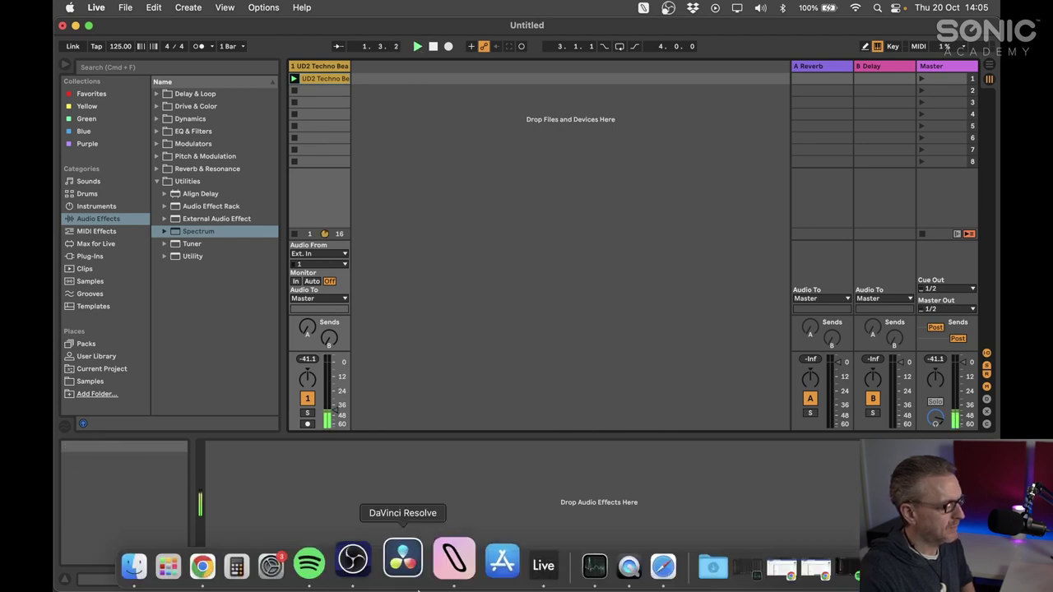
{"action": "left_click", "coordinate": [369, 564]}
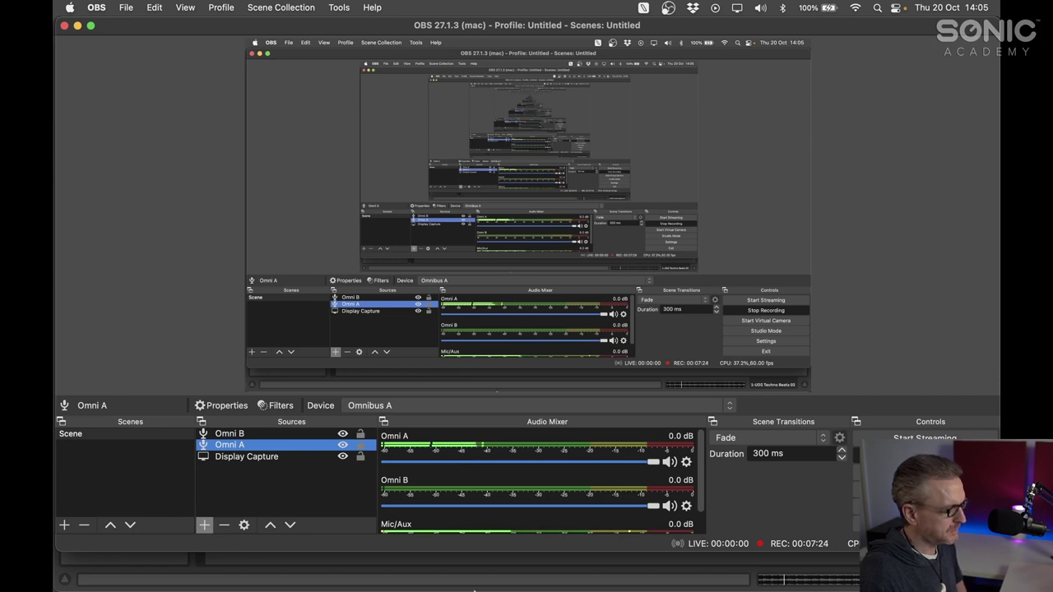
{"action": "mouse_move", "coordinate": [464, 571]}
{"action": "left_click", "coordinate": [510, 567]}
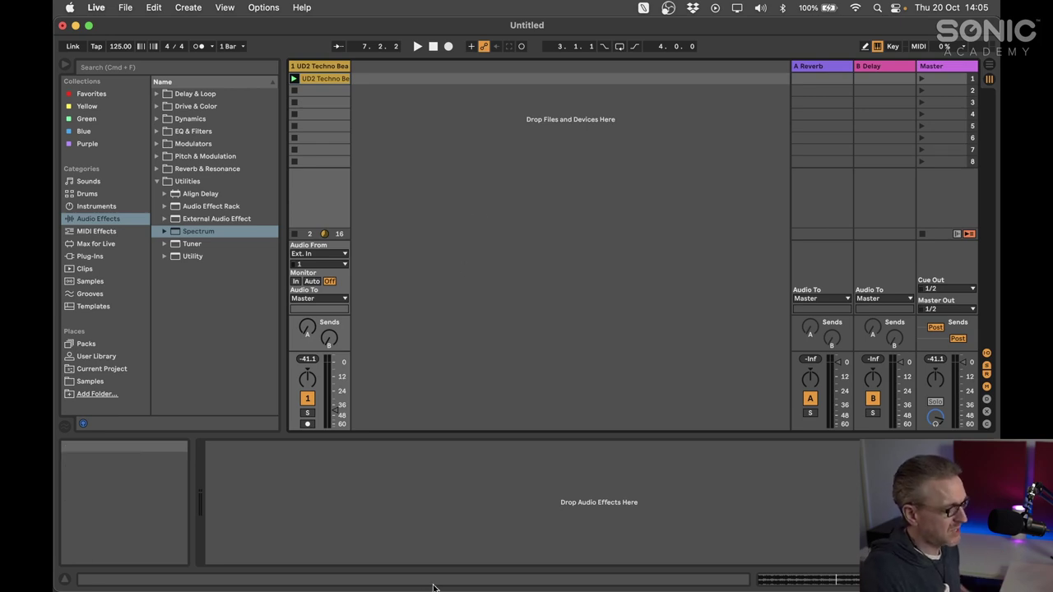
{"action": "mouse_move", "coordinate": [434, 587]}
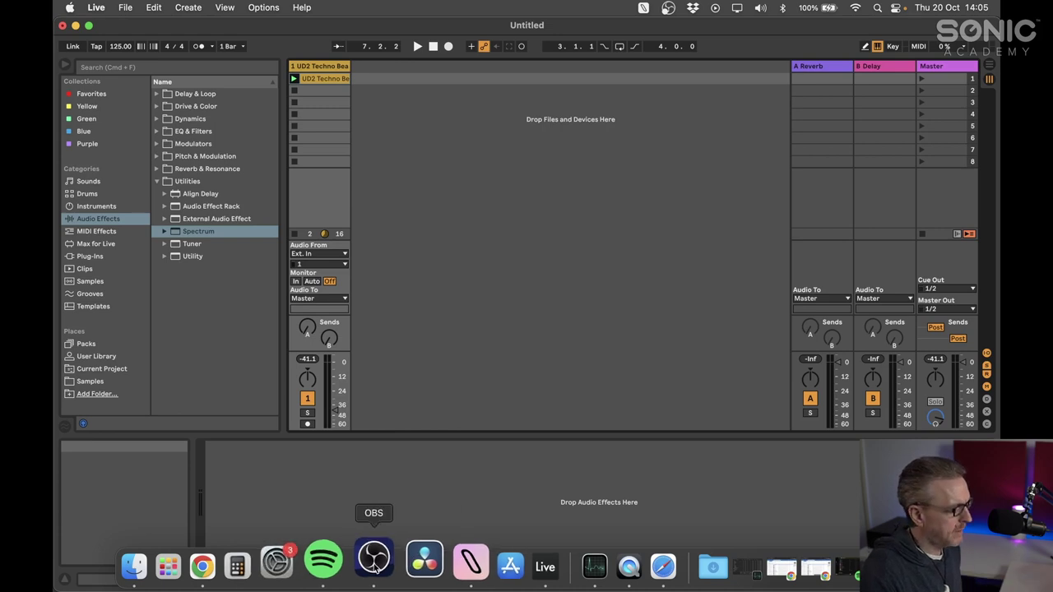
- Route Omnibus A channel 1 to the MacBook Air Speakers and start playback in Live
{"action": "left_click", "coordinate": [448, 566]}
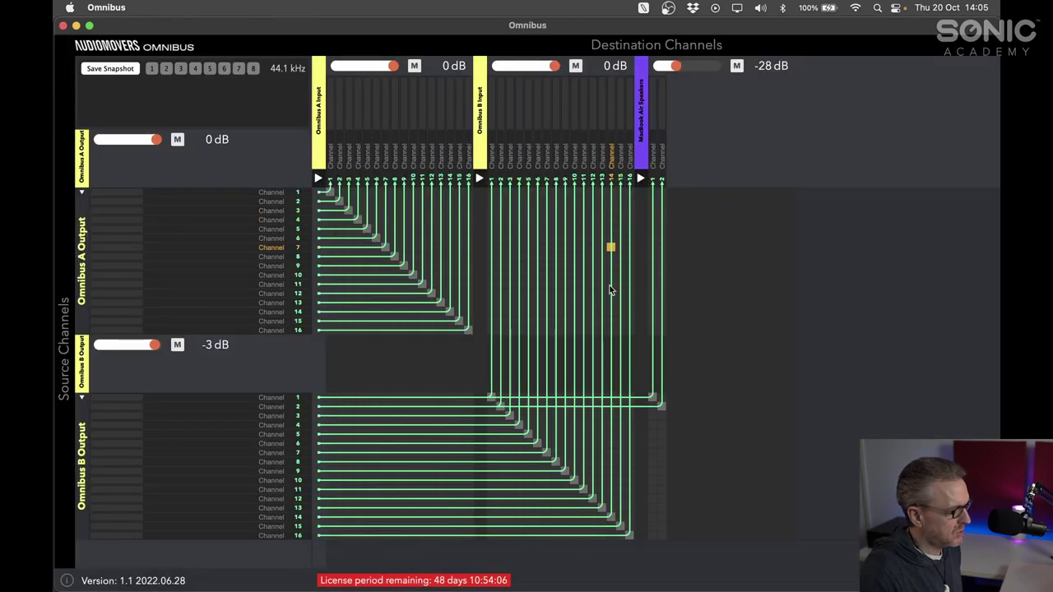
{"action": "left_click", "coordinate": [654, 198]}
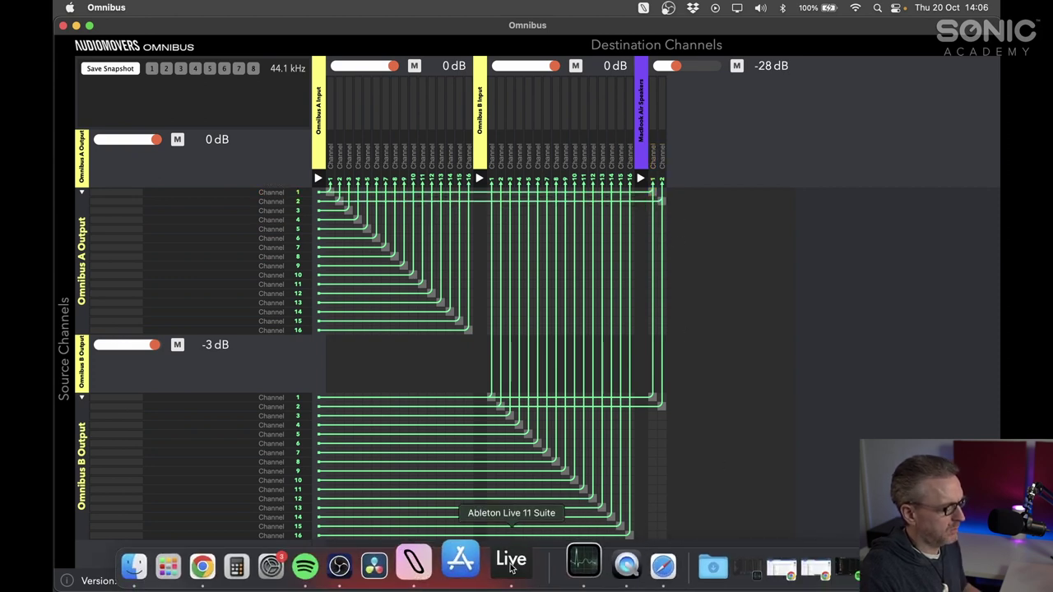
{"action": "left_click", "coordinate": [512, 566]}
{"action": "left_click", "coordinate": [417, 47]}
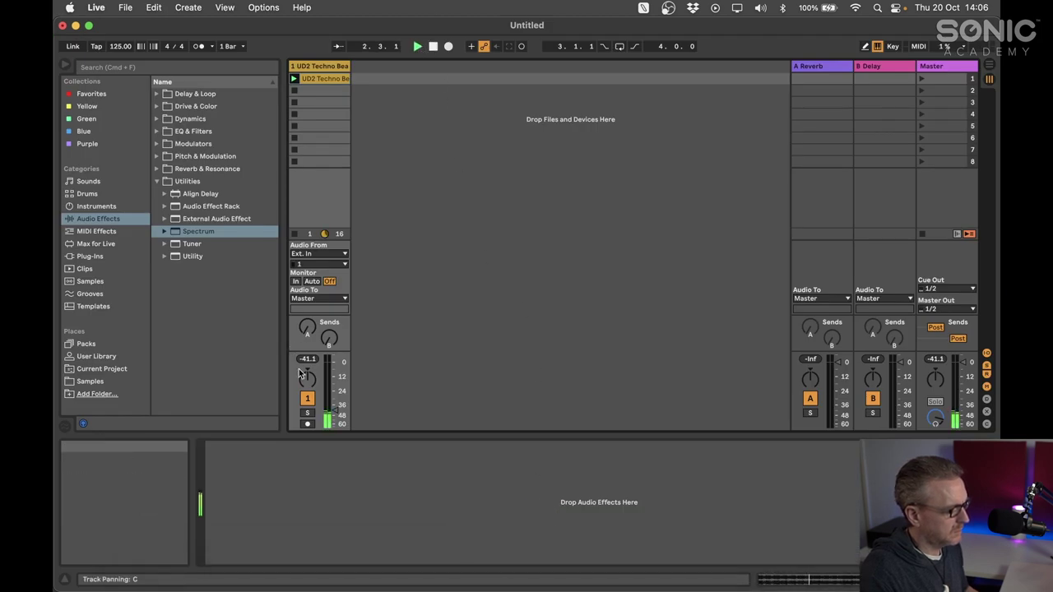
- Raise track 1's volume to -6.50 dB and check the Omnibus meters for incoming signal
{"action": "left_click_drag", "start_coordinate": [339, 416], "coordinate": [334, 385]}
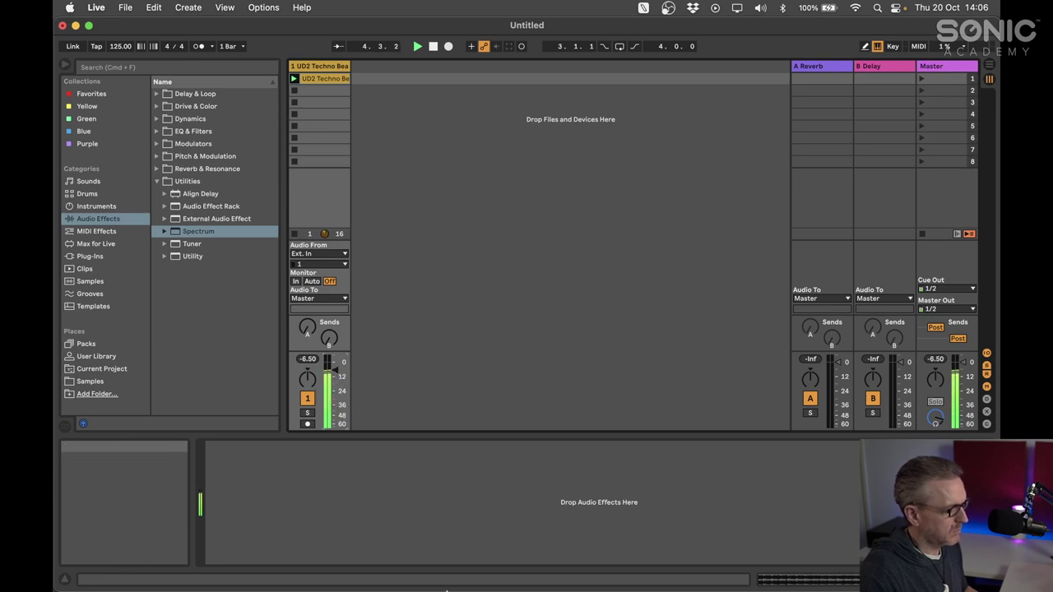
{"action": "mouse_move", "coordinate": [473, 585]}
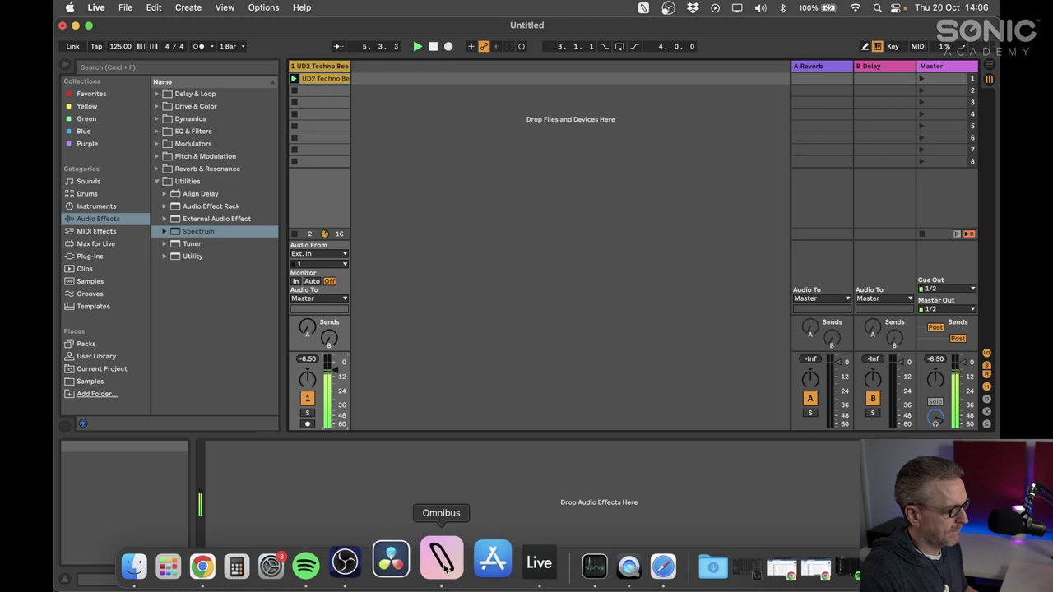
{"action": "left_click", "coordinate": [444, 565]}
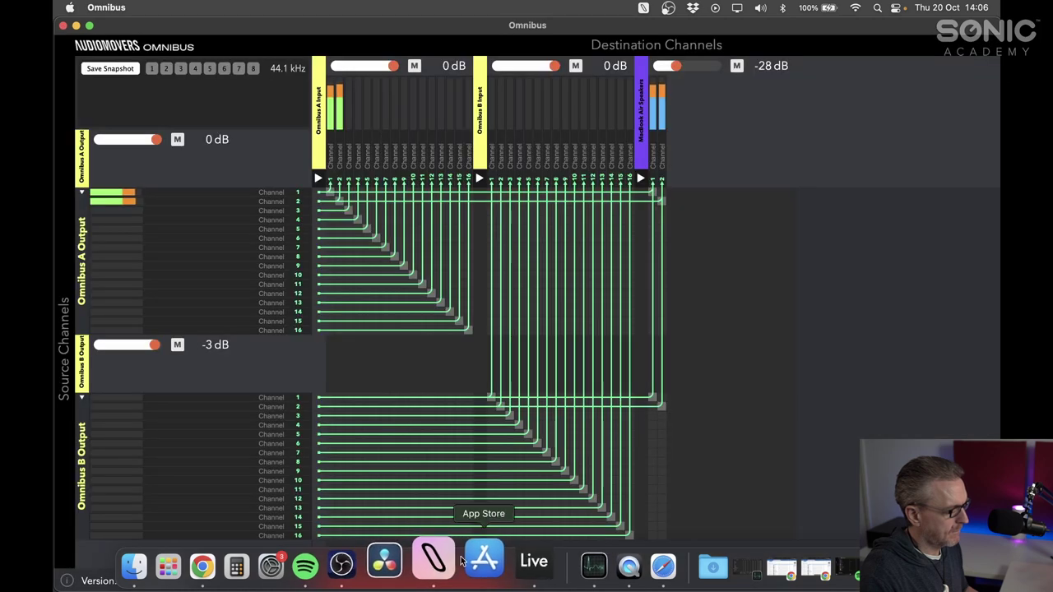
{"action": "left_click", "coordinate": [511, 563]}
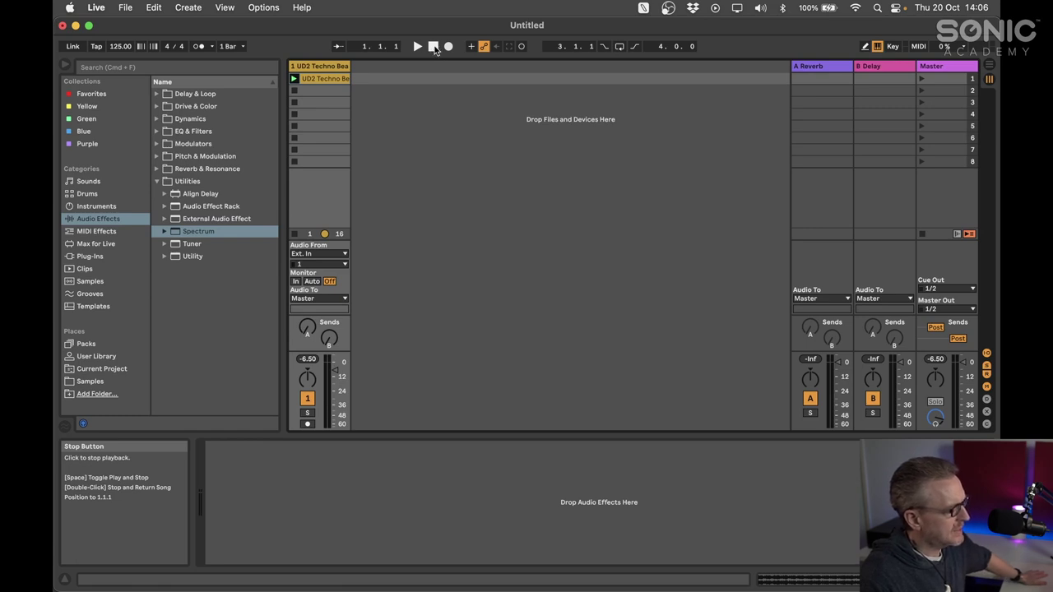
- Play the Rezz course overview on YouTube briefly, pause at 2:42, and minimise Safari
{"action": "mouse_move", "coordinate": [477, 587]}
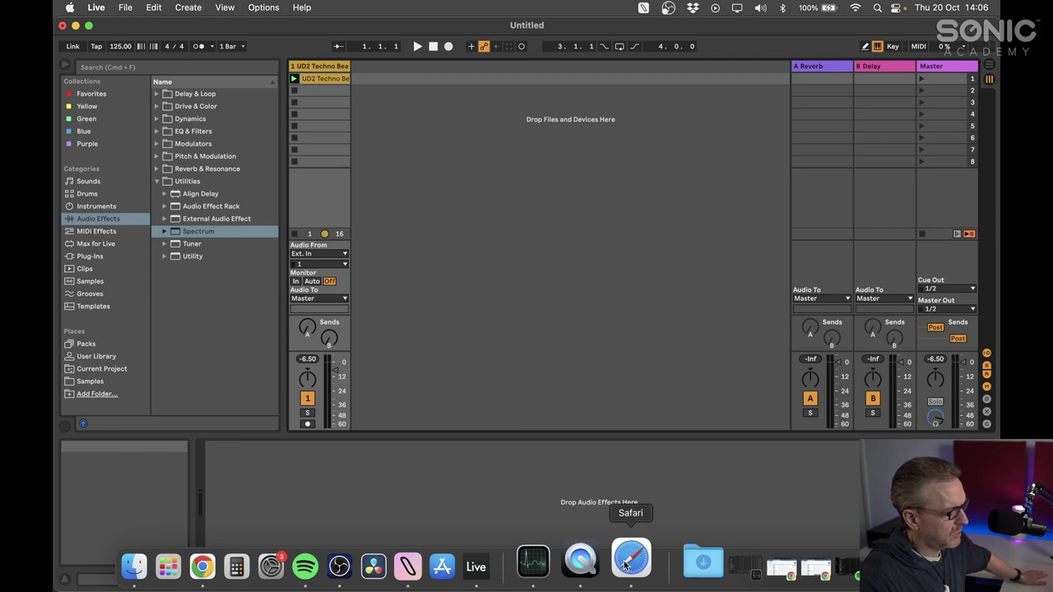
{"action": "left_click", "coordinate": [627, 564]}
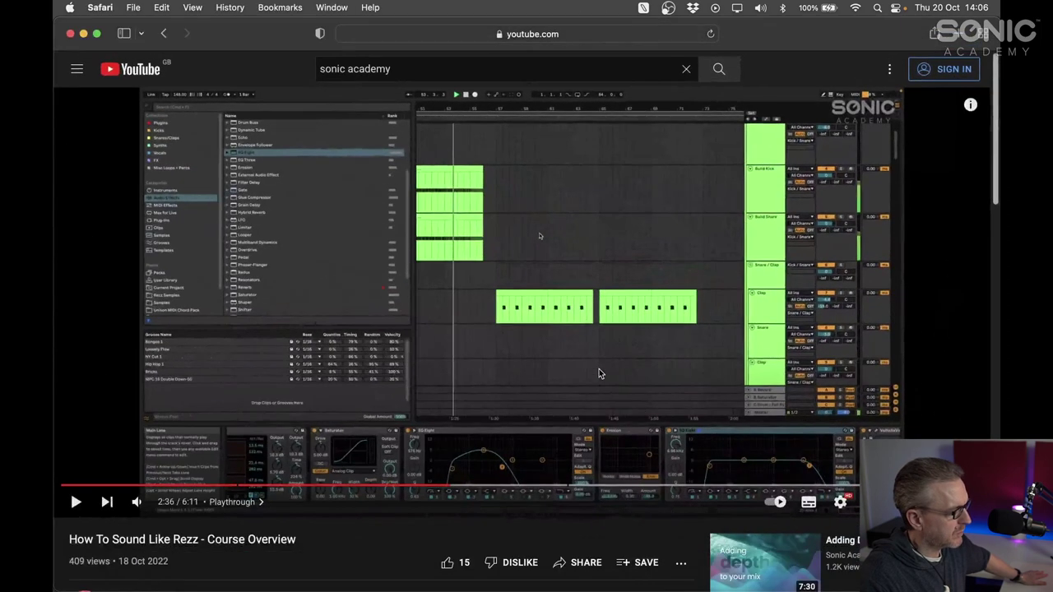
{"action": "left_click", "coordinate": [581, 345]}
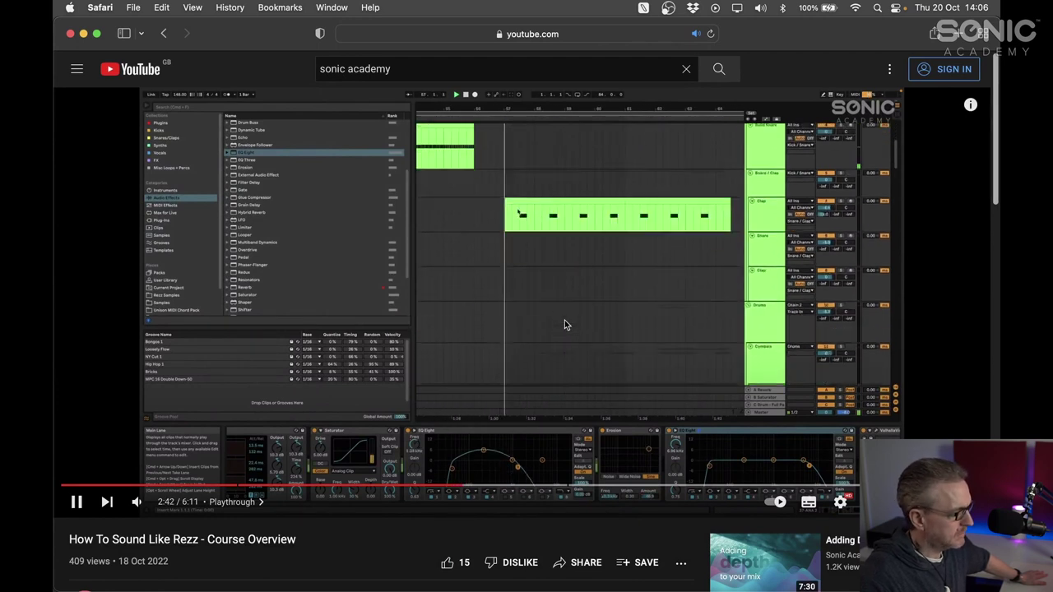
{"action": "left_click", "coordinate": [564, 321]}
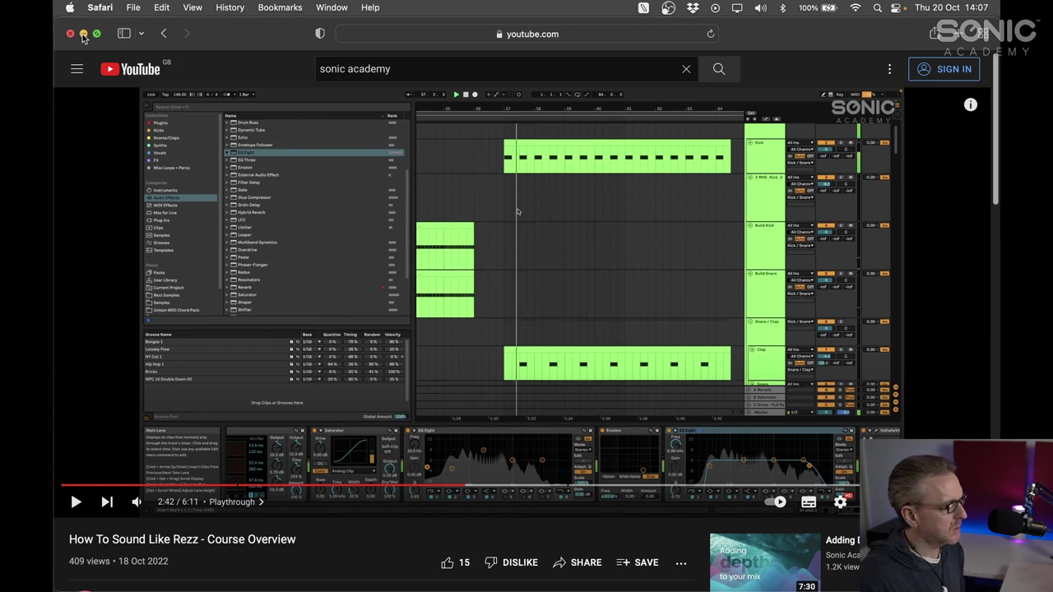
{"action": "left_click", "coordinate": [83, 36]}
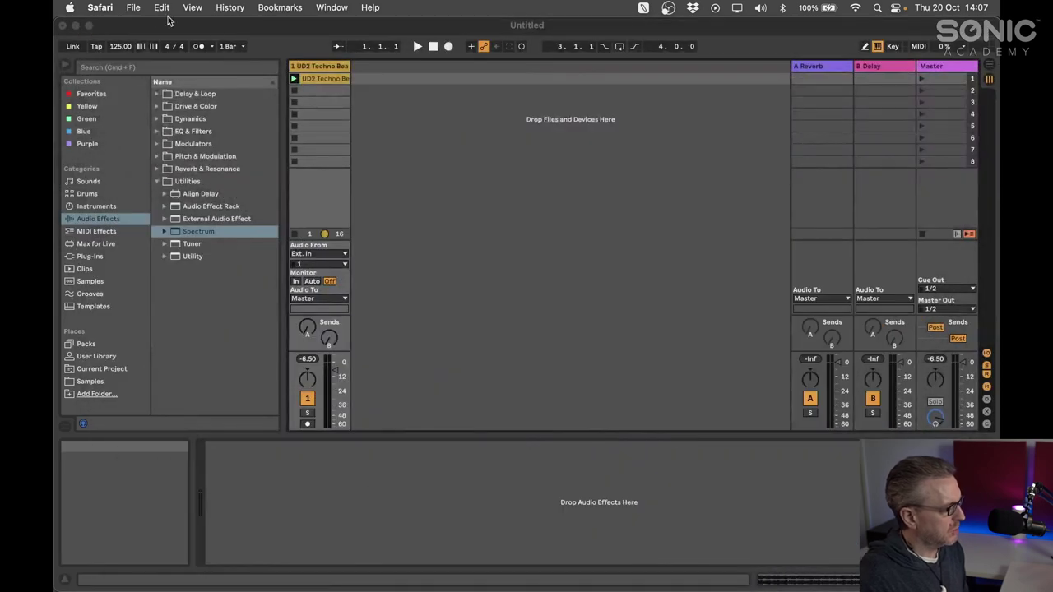
{"action": "left_click", "coordinate": [133, 8]}
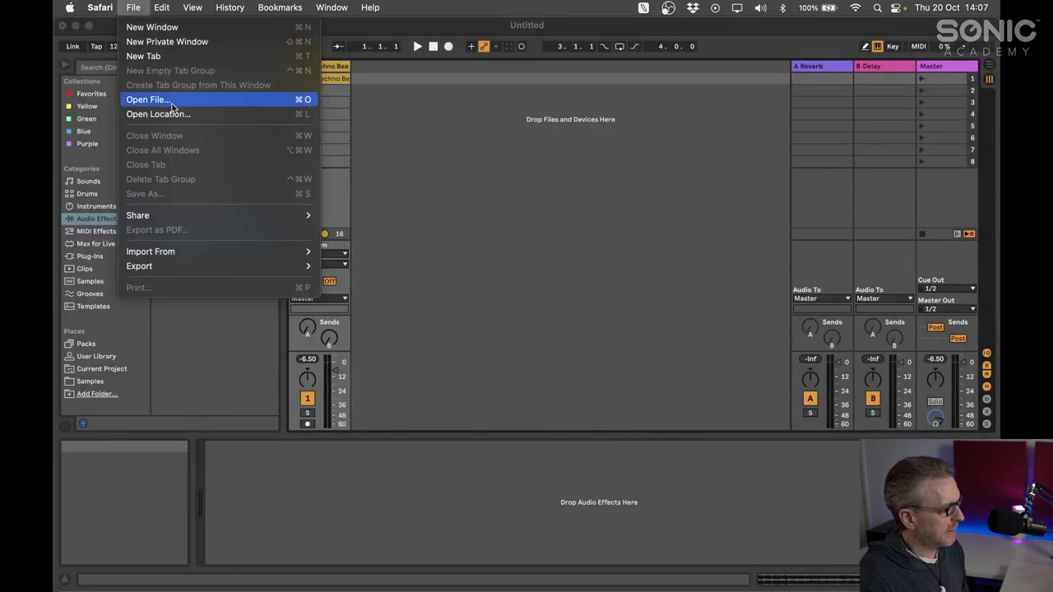
{"action": "left_click", "coordinate": [585, 239]}
{"action": "left_click", "coordinate": [97, 8]}
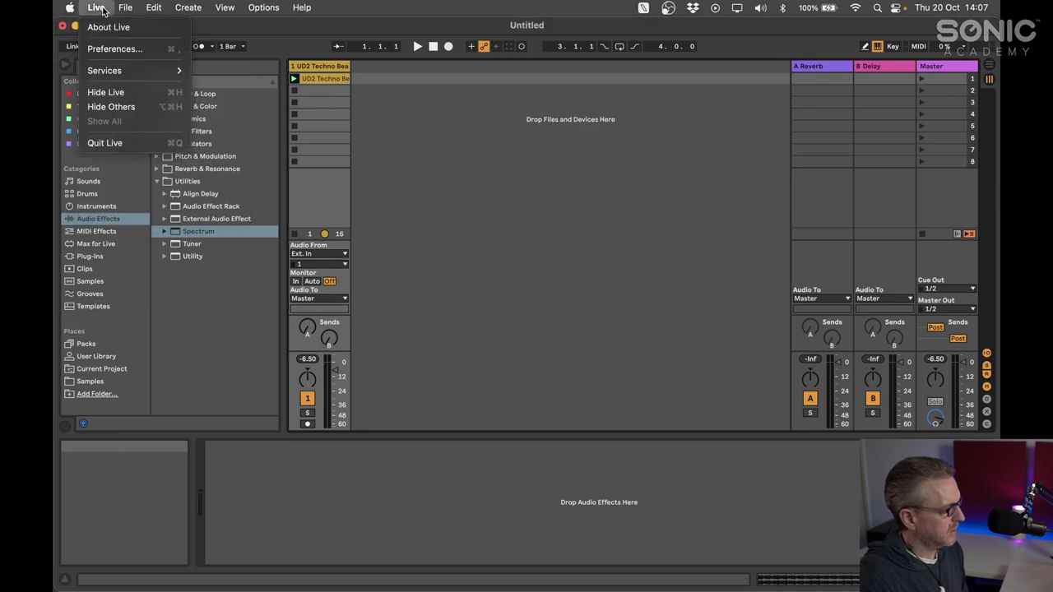
{"action": "left_click", "coordinate": [115, 49]}
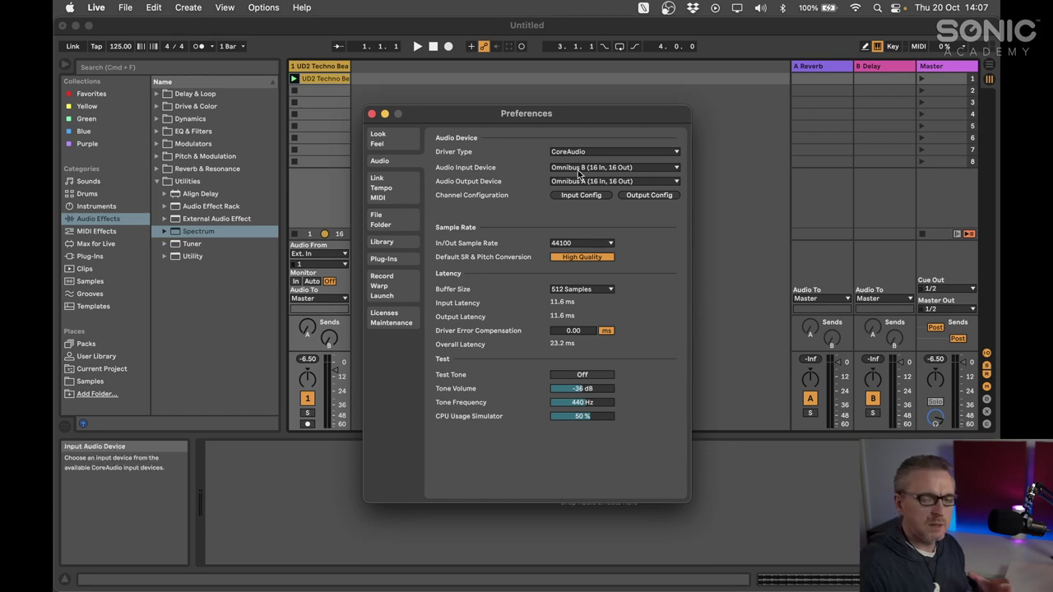
{"action": "left_click", "coordinate": [760, 7]}
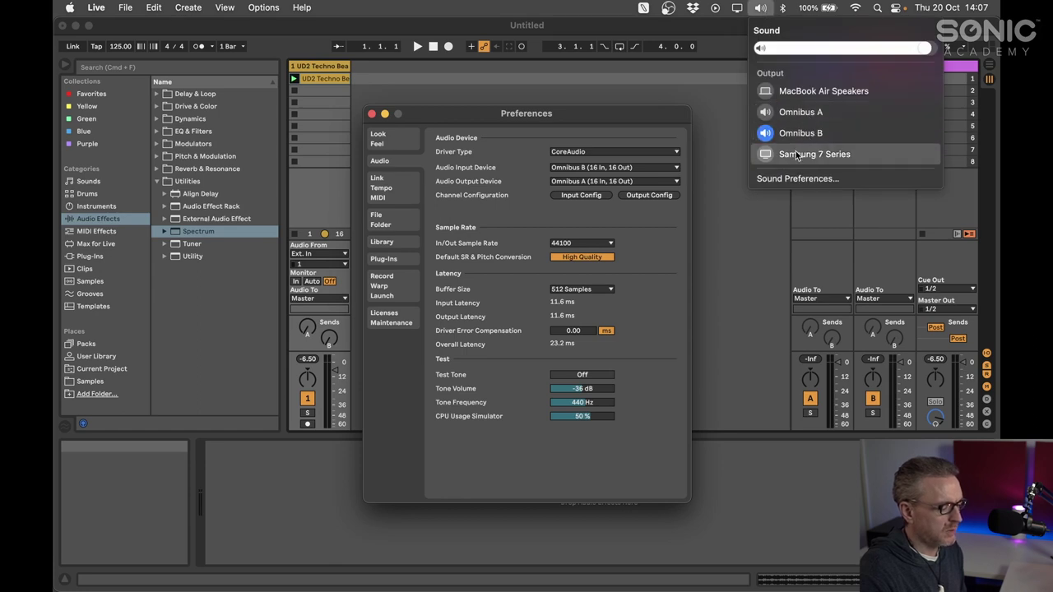
{"action": "left_click", "coordinate": [735, 221]}
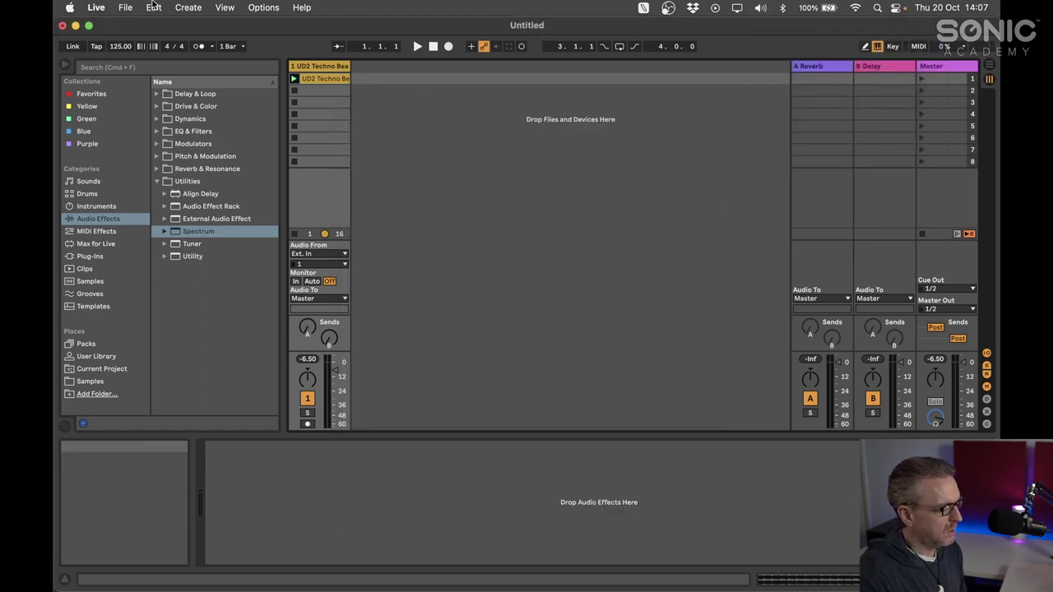
{"action": "left_click", "coordinate": [98, 9]}
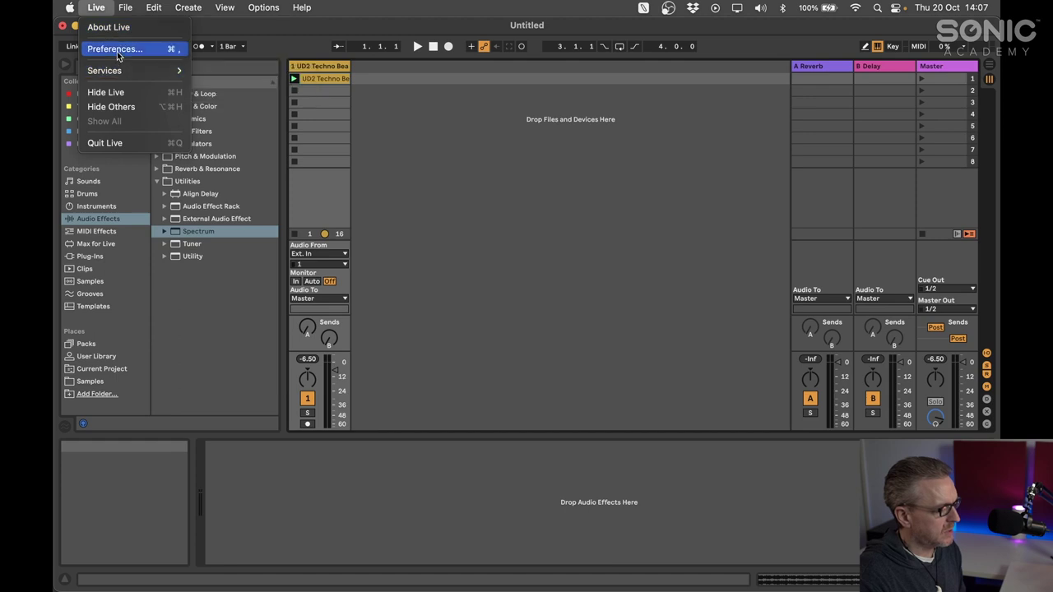
{"action": "left_click", "coordinate": [115, 50]}
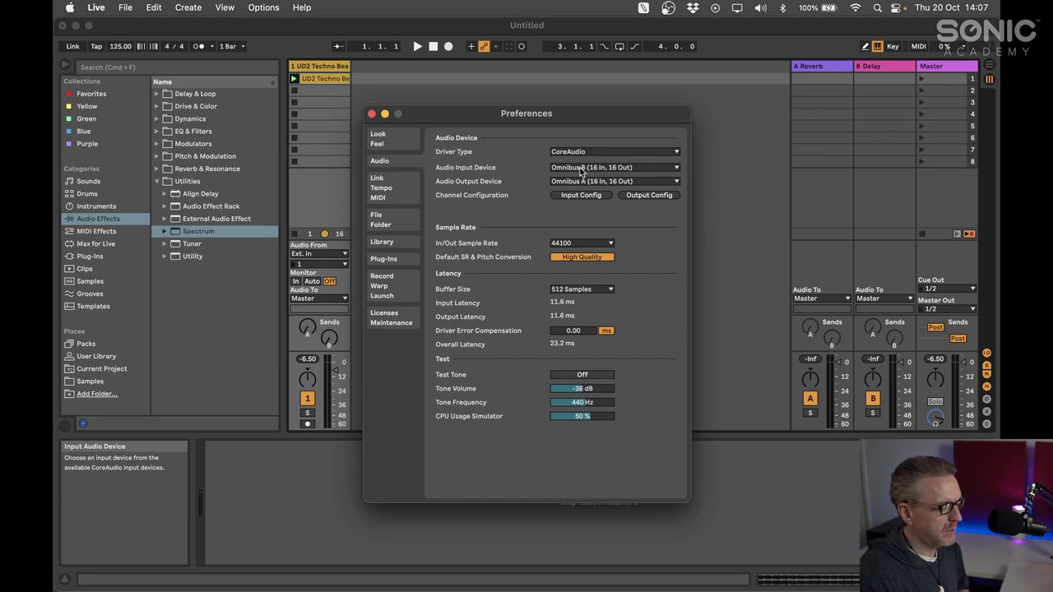
{"action": "key", "text": "super+w"}
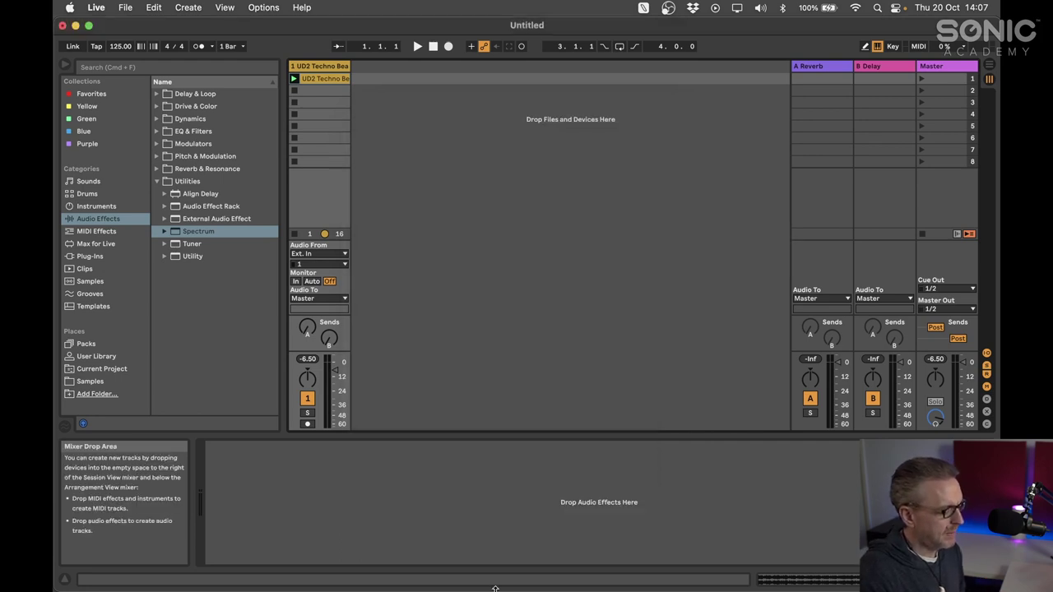
{"action": "mouse_move", "coordinate": [514, 576]}
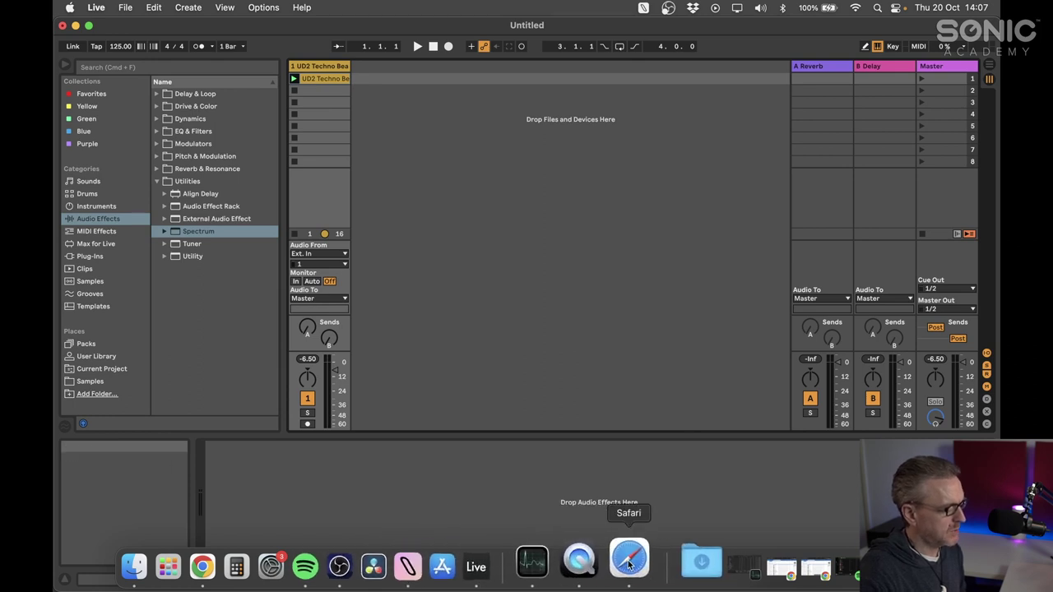
- Resume the YouTube course video in Safari and jump it back to 2:32
{"action": "left_click", "coordinate": [637, 566]}
{"action": "left_click", "coordinate": [507, 292]}
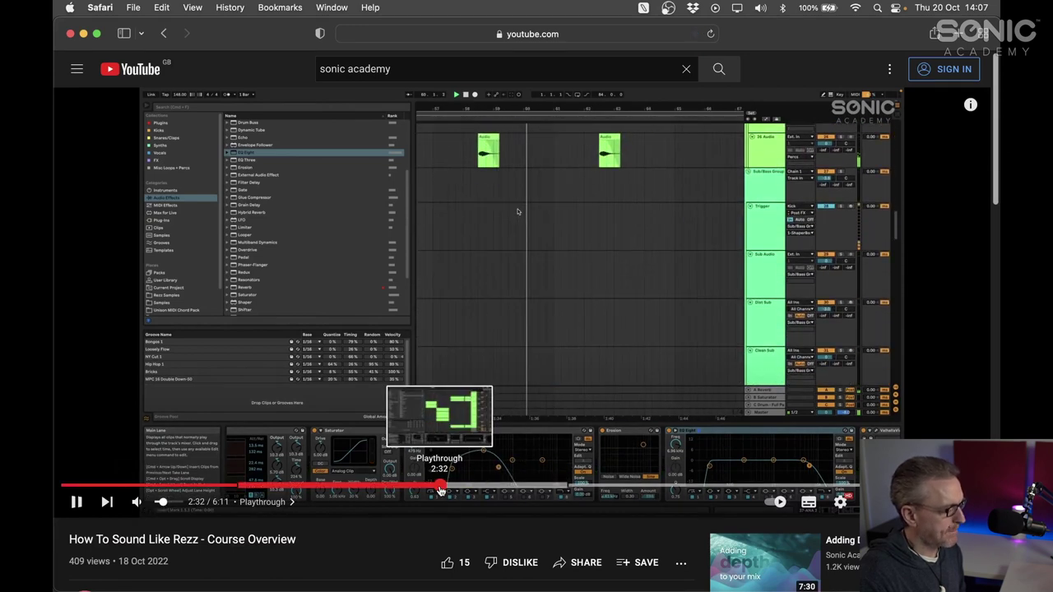
{"action": "left_click", "coordinate": [442, 485]}
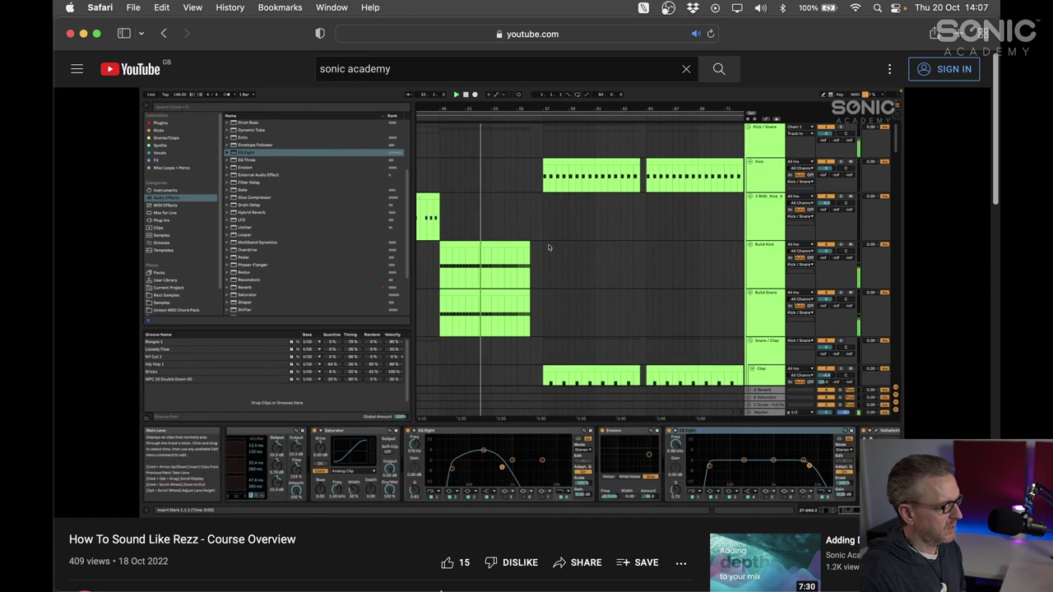
- In Omnibus, route Omnibus B channel 2 to the MacBook Air Speakers, remove that route again, and minimise Omnibus
{"action": "left_click", "coordinate": [457, 562]}
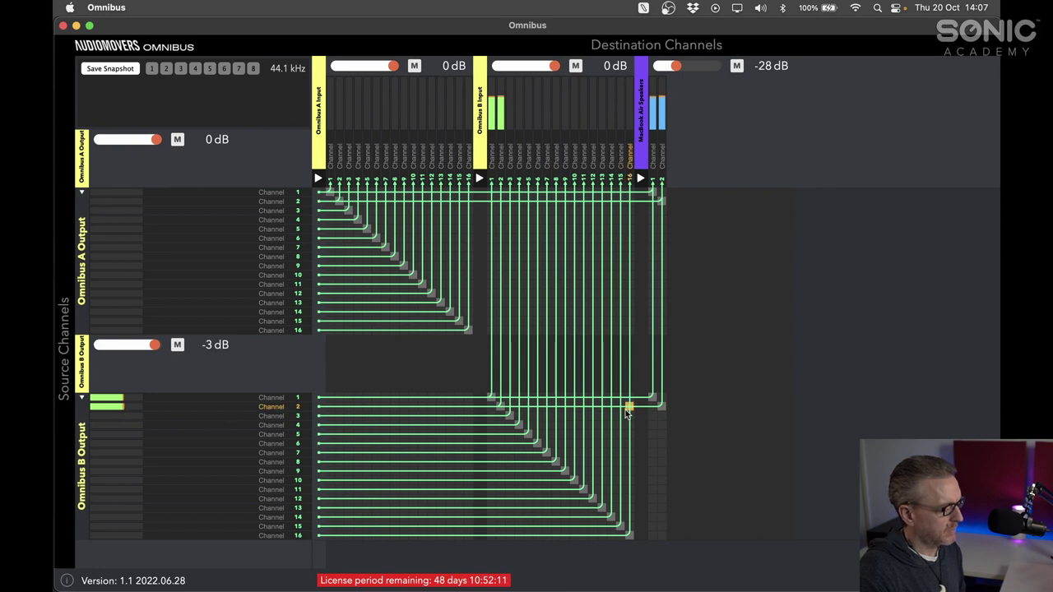
{"action": "left_click", "coordinate": [661, 406]}
{"action": "left_click", "coordinate": [662, 407]}
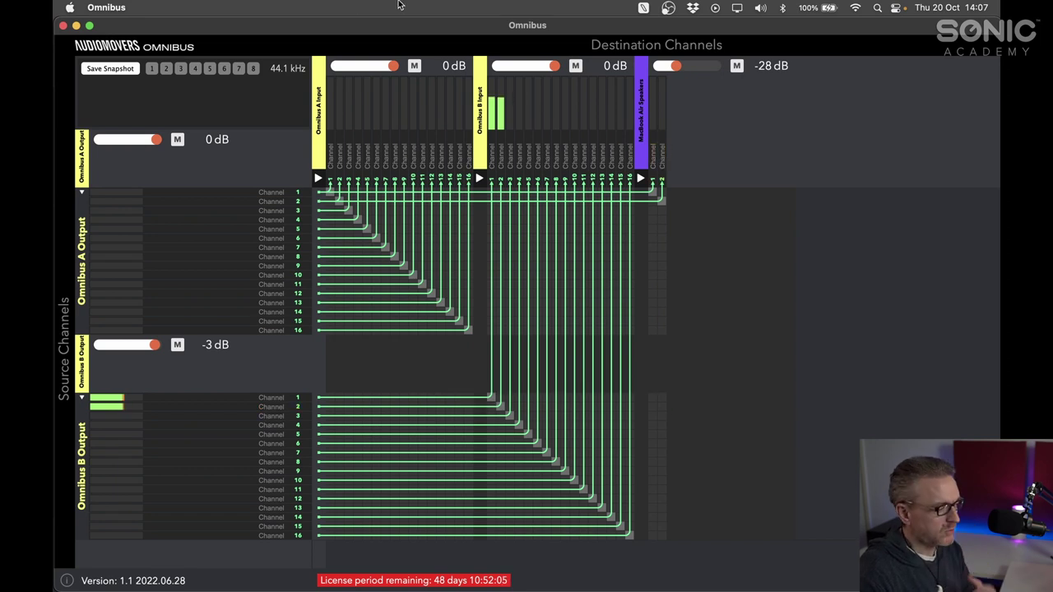
{"action": "left_click", "coordinate": [76, 25]}
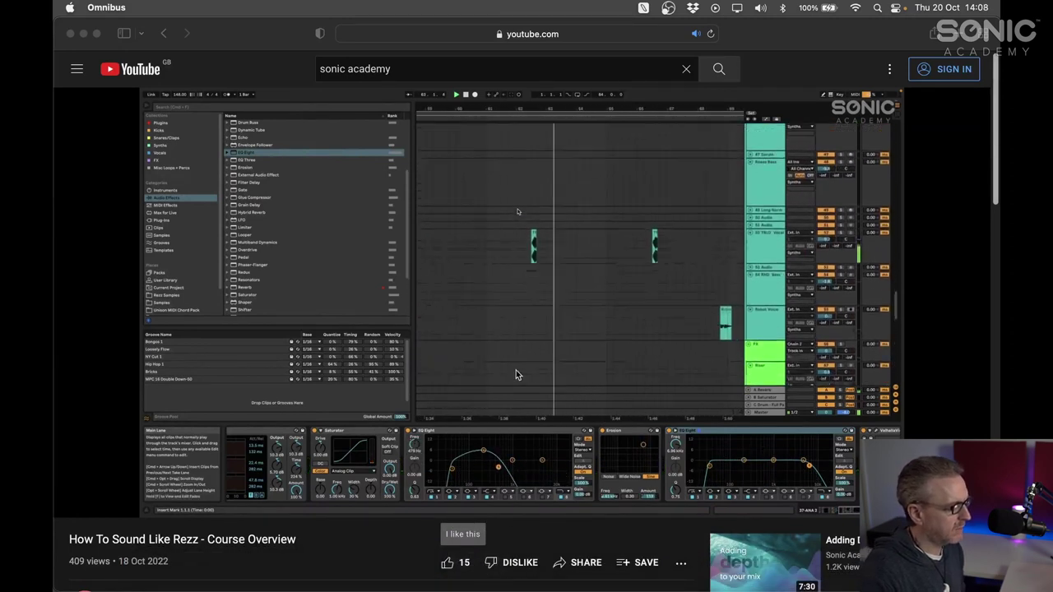
- Insert a new audio track with input Ext. In, channel 1/2, and monitoring set to Auto
{"action": "left_click", "coordinate": [510, 566]}
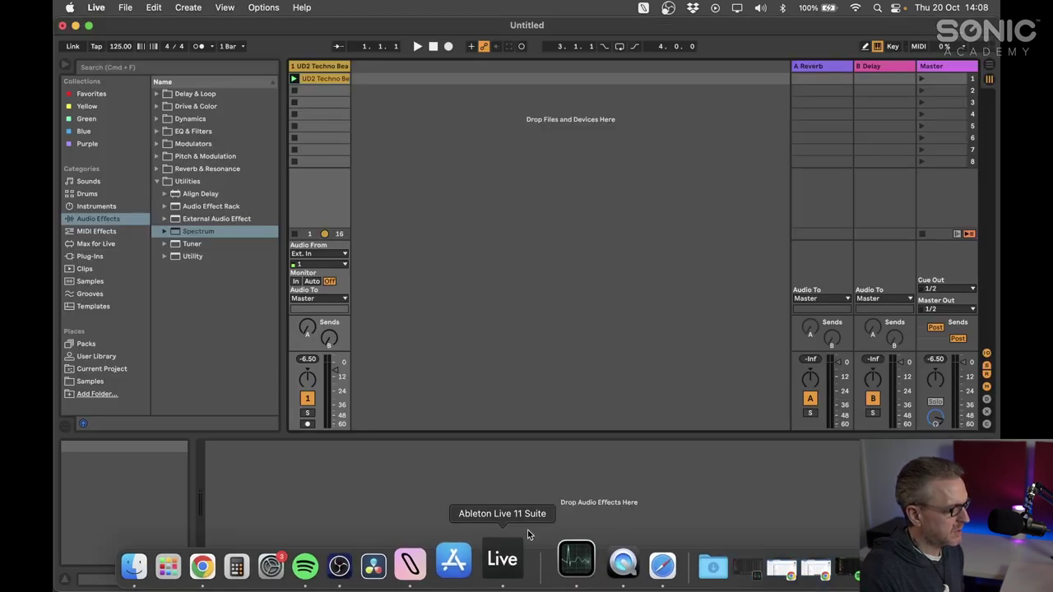
{"action": "right_click", "coordinate": [518, 216]}
{"action": "left_click", "coordinate": [542, 224]}
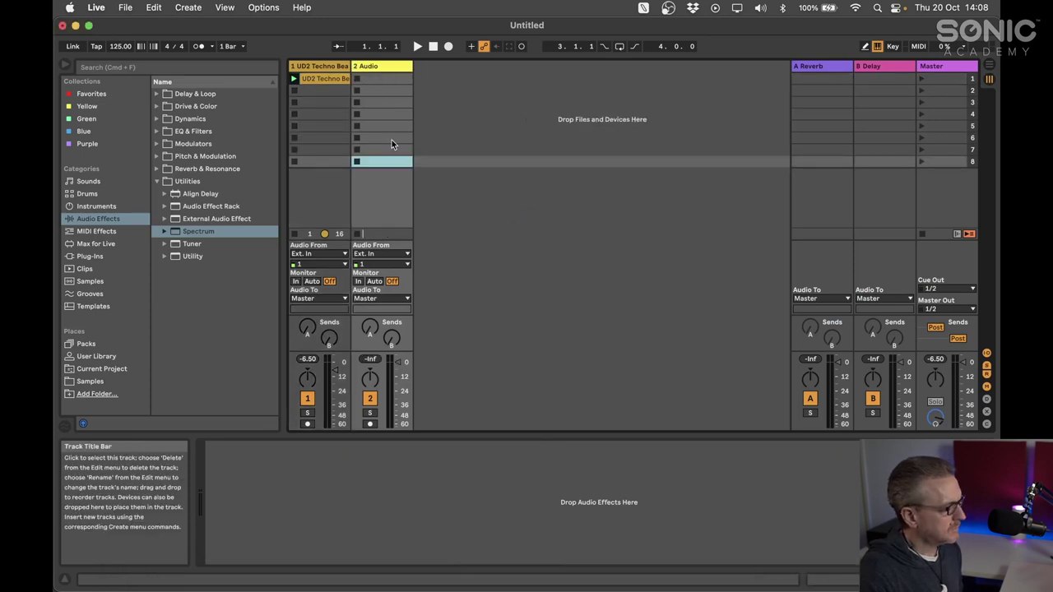
{"action": "left_click", "coordinate": [398, 254]}
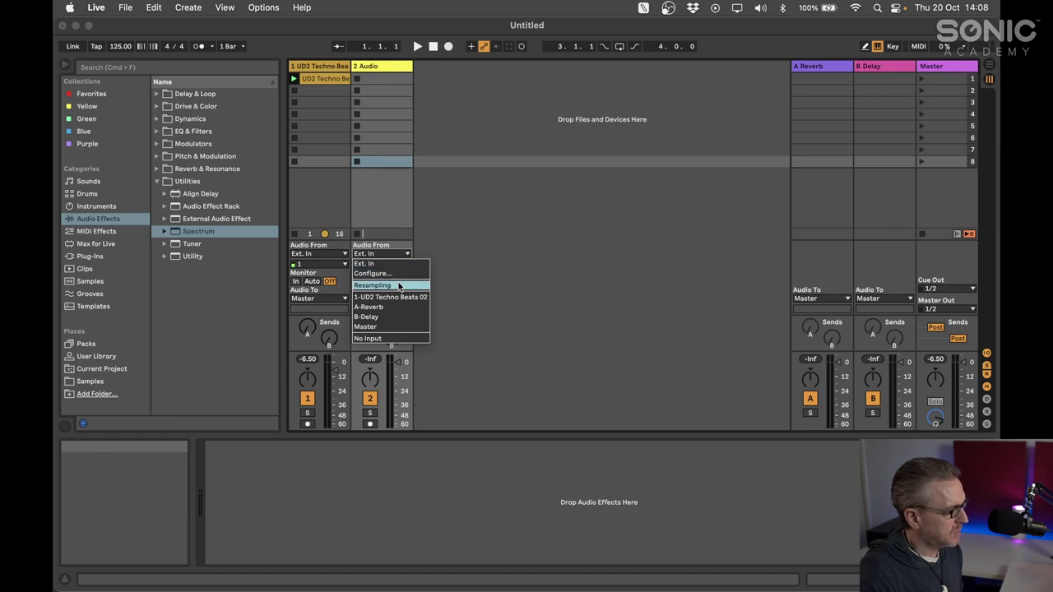
{"action": "left_click", "coordinate": [392, 265]}
{"action": "left_click", "coordinate": [391, 264]}
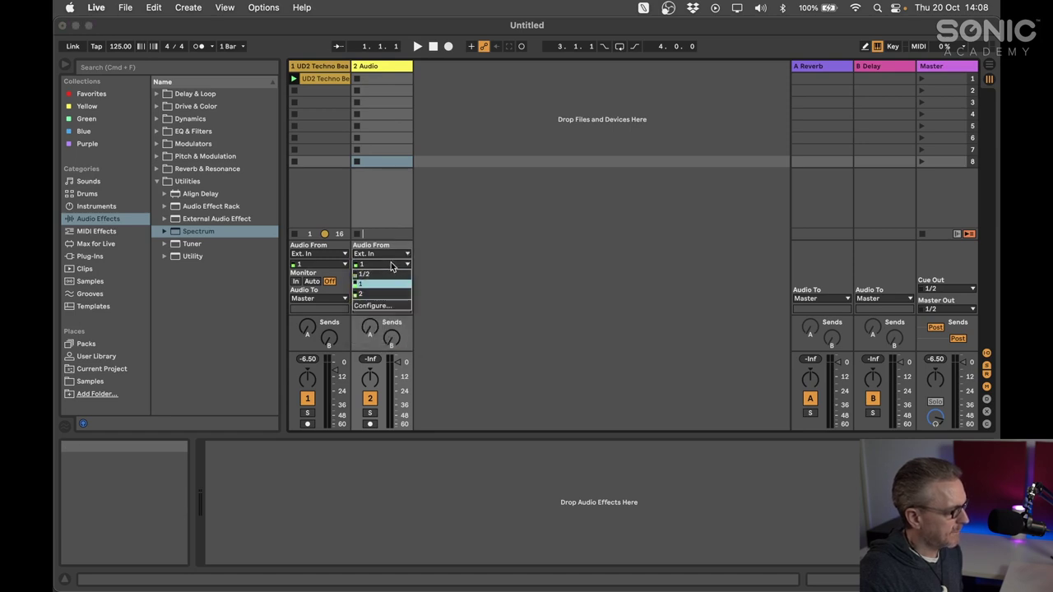
{"action": "left_click", "coordinate": [392, 277]}
{"action": "left_click", "coordinate": [374, 282]}
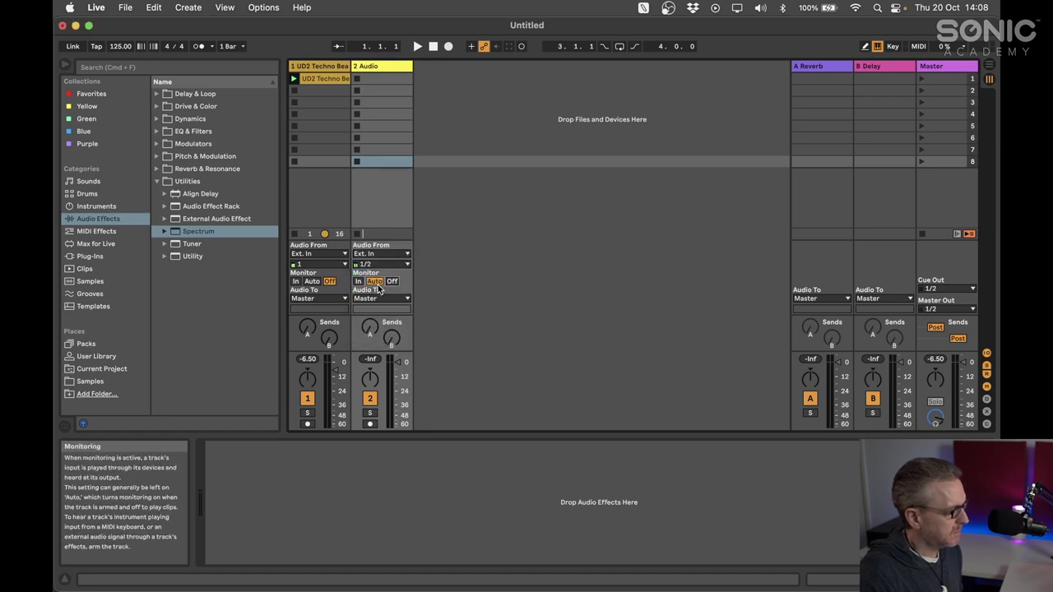
- Arm track 2, enlarge the mixer, and start recording a new clip in its first slot
{"action": "left_click", "coordinate": [370, 424]}
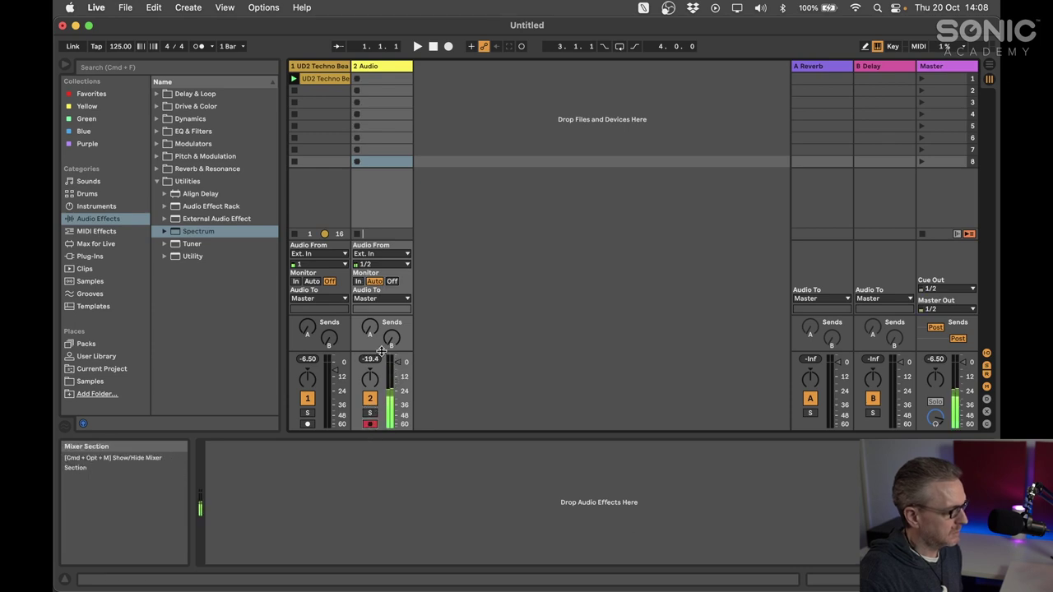
{"action": "left_click_drag", "start_coordinate": [385, 352], "coordinate": [390, 294]}
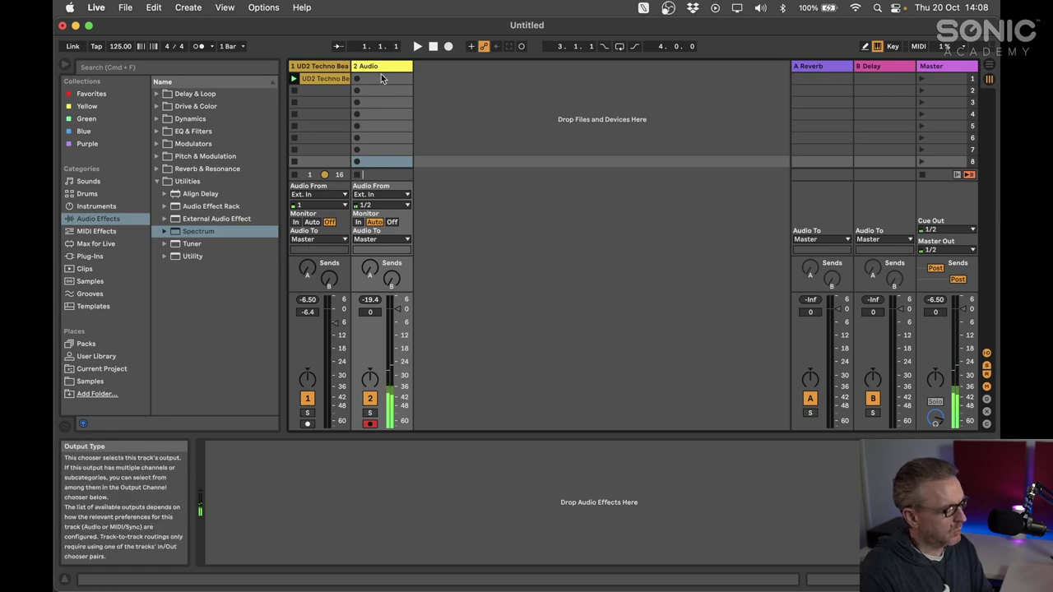
{"action": "left_click", "coordinate": [357, 78]}
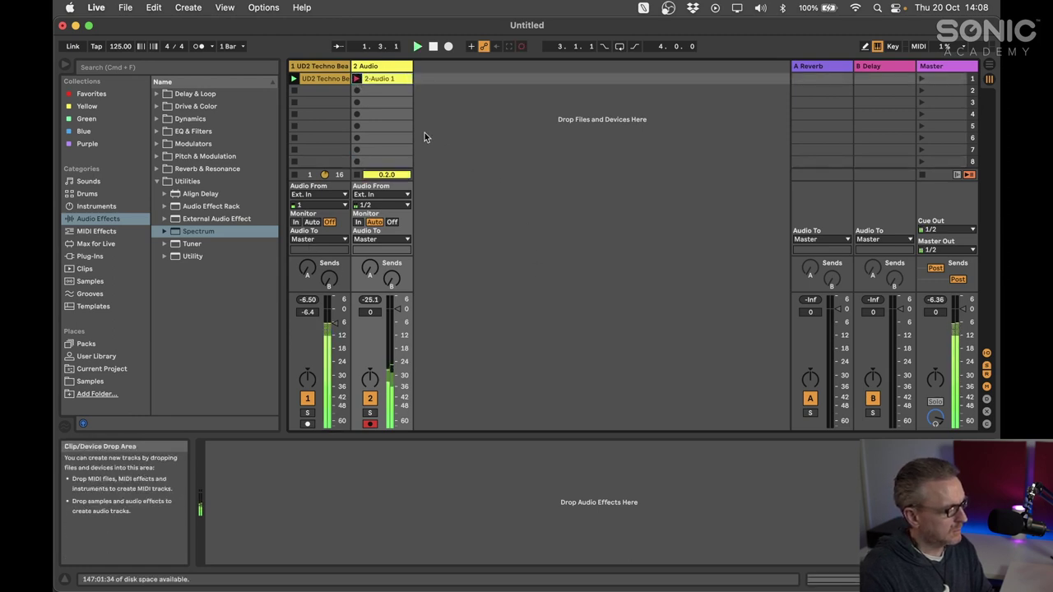
- Deactivate track 1, show the recording clip's waveform, and skip the YouTube video ahead
{"action": "left_click", "coordinate": [307, 398]}
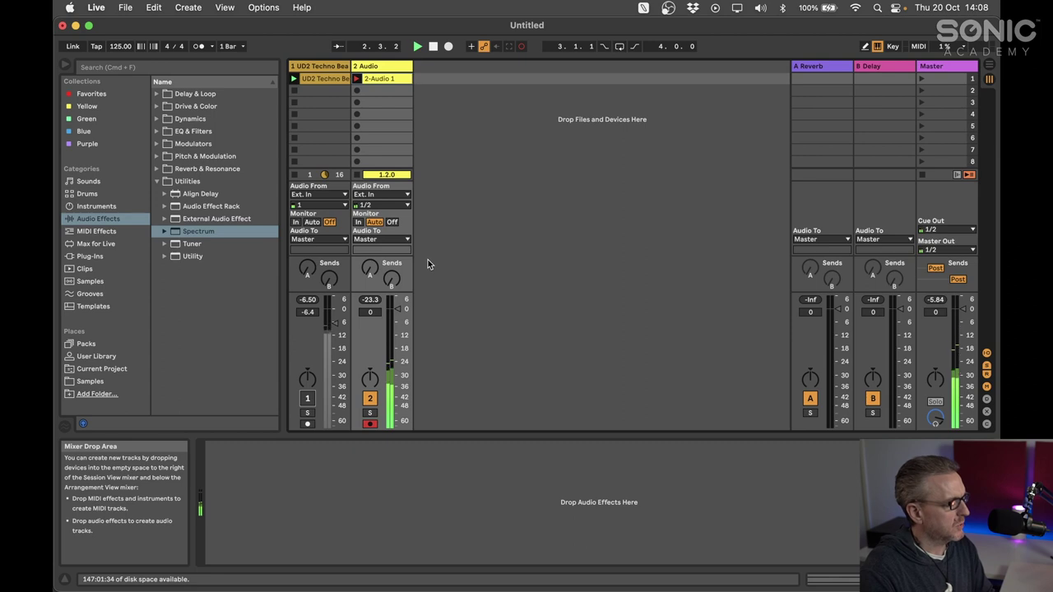
{"action": "left_click", "coordinate": [853, 580]}
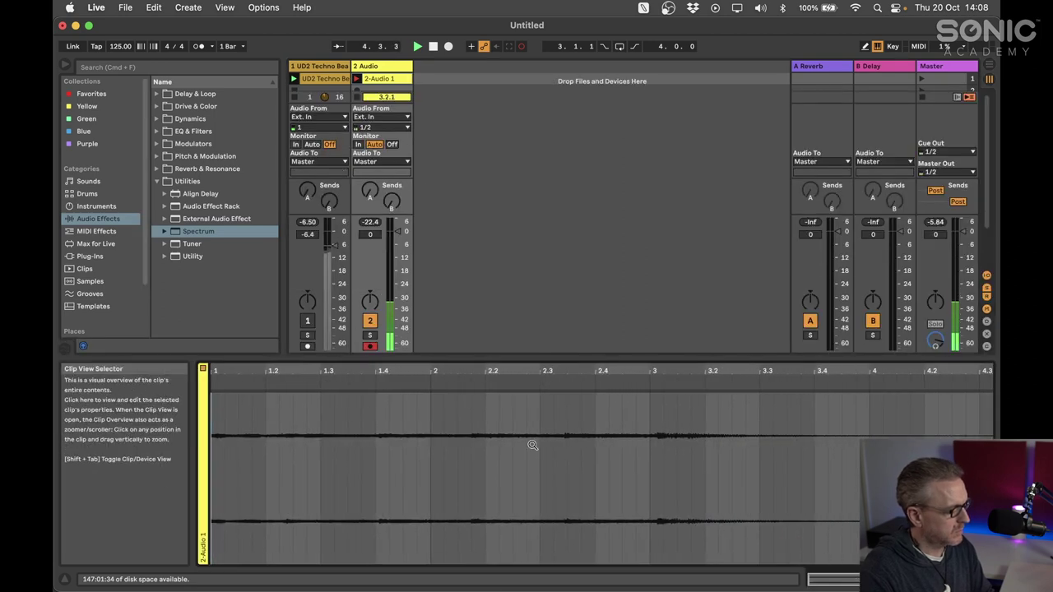
{"action": "mouse_move", "coordinate": [493, 582]}
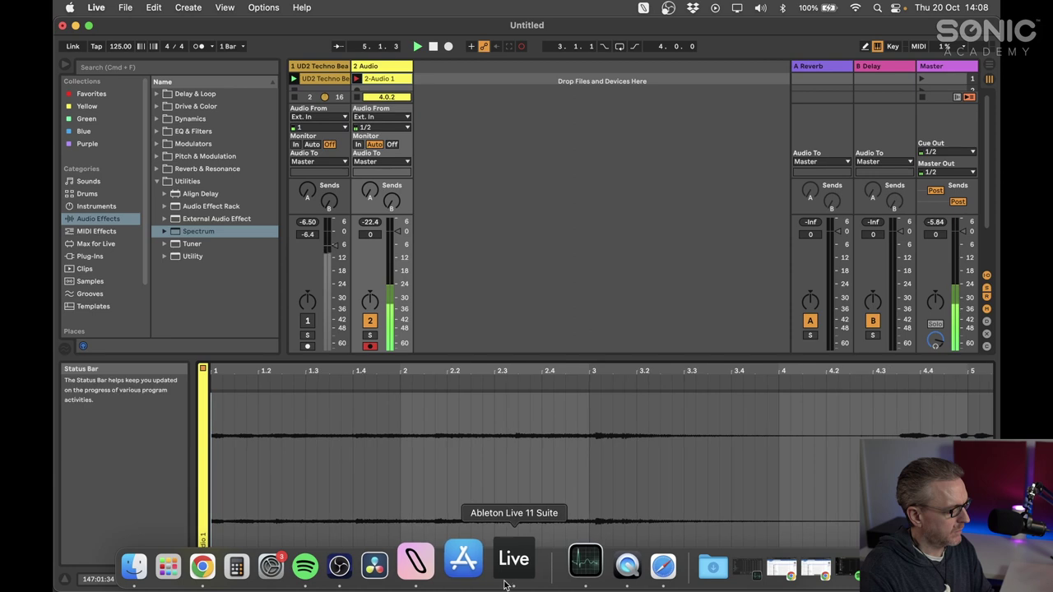
{"action": "left_click", "coordinate": [648, 563]}
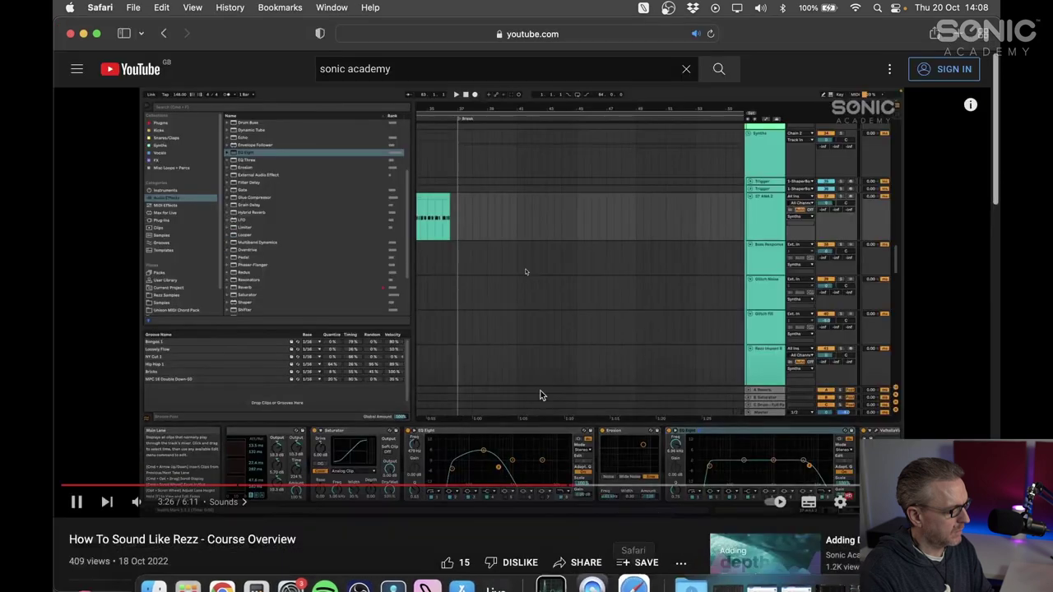
{"action": "left_click", "coordinate": [442, 489]}
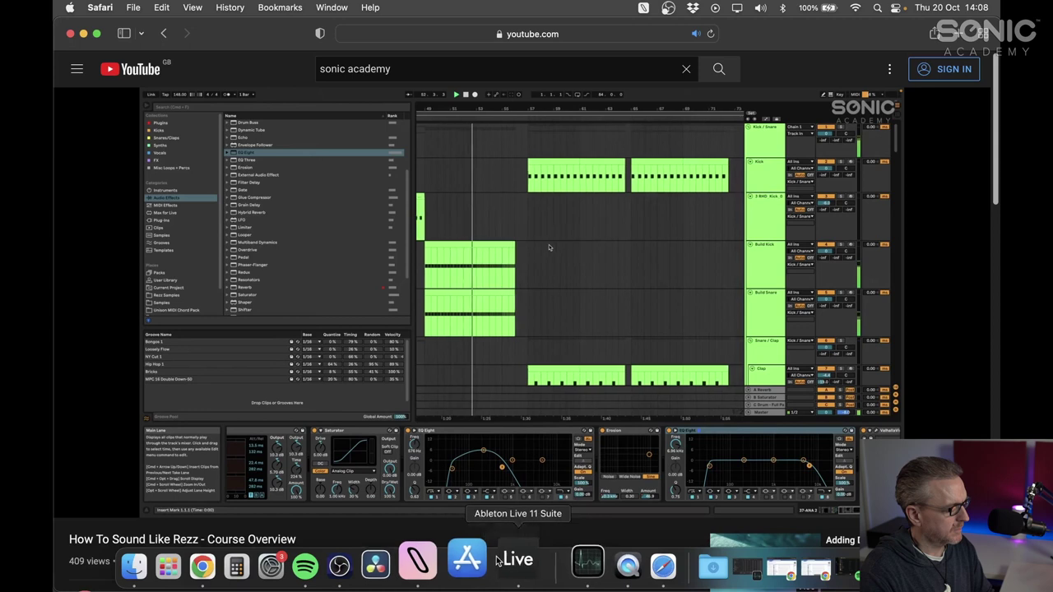
{"action": "left_click", "coordinate": [527, 585]}
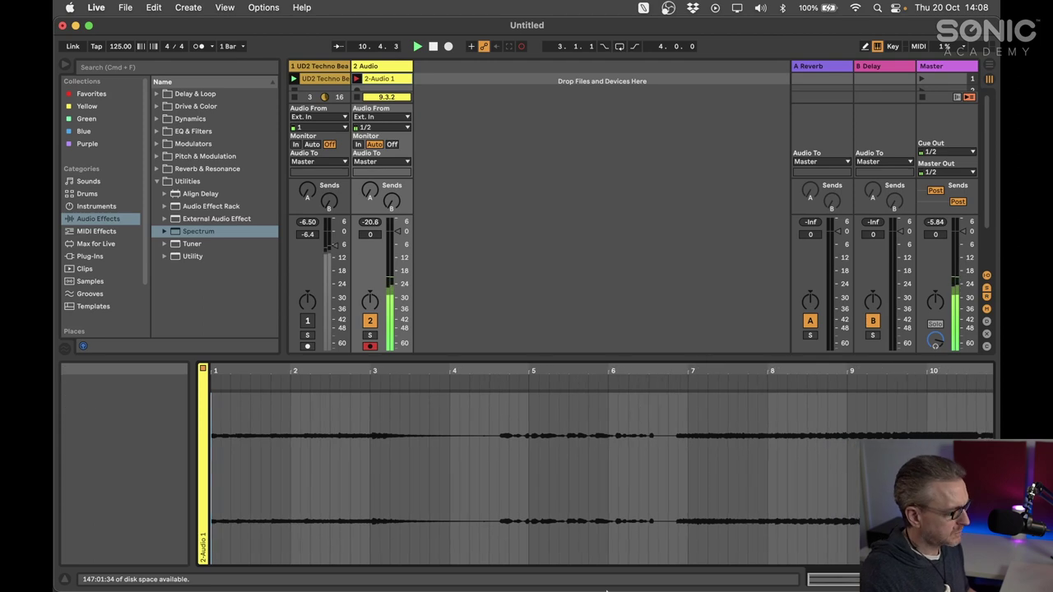
- Jump the YouTube video to another point while recording continues, then return to Live
{"action": "mouse_move", "coordinate": [589, 567]}
{"action": "left_click", "coordinate": [624, 566]}
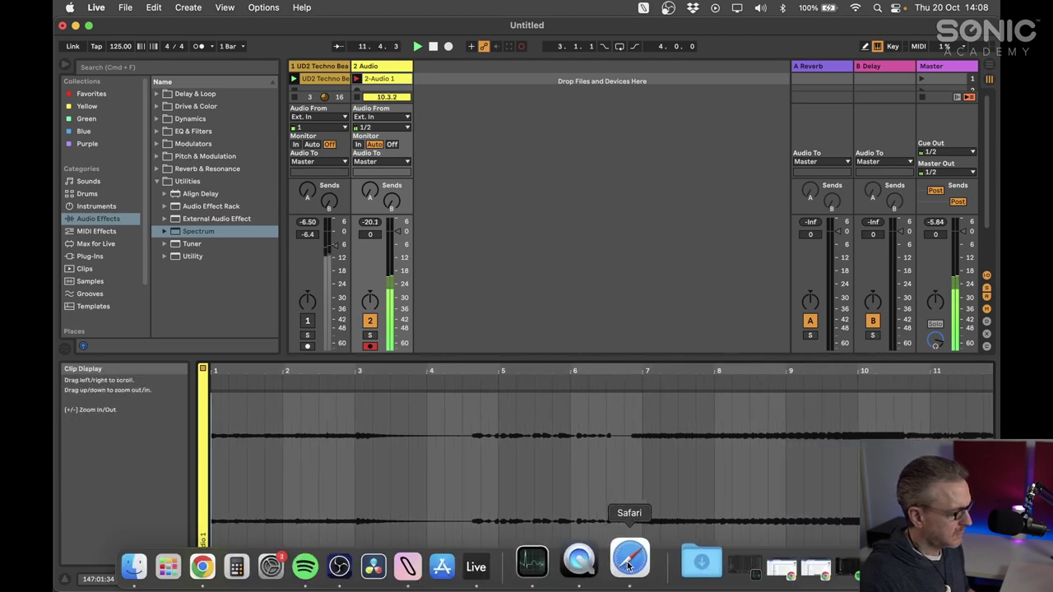
{"action": "left_click", "coordinate": [504, 347]}
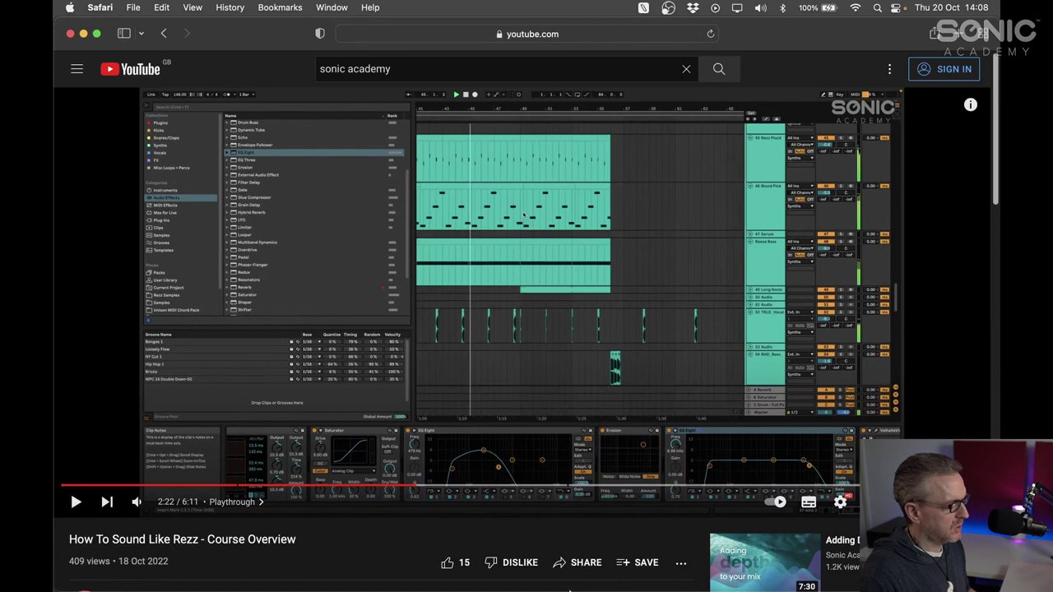
{"action": "mouse_move", "coordinate": [568, 588]}
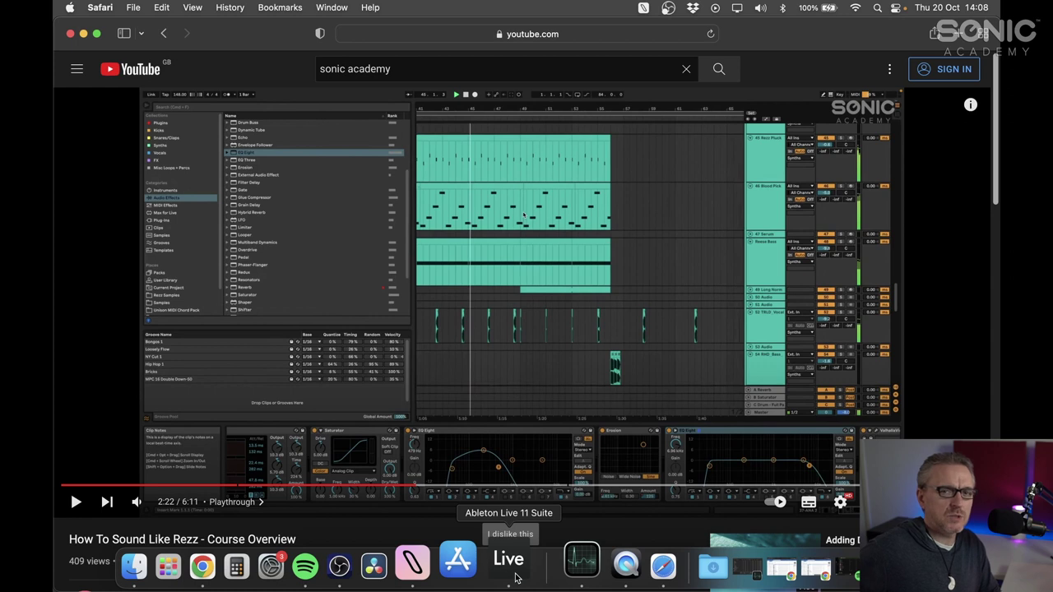
{"action": "left_click", "coordinate": [514, 578]}
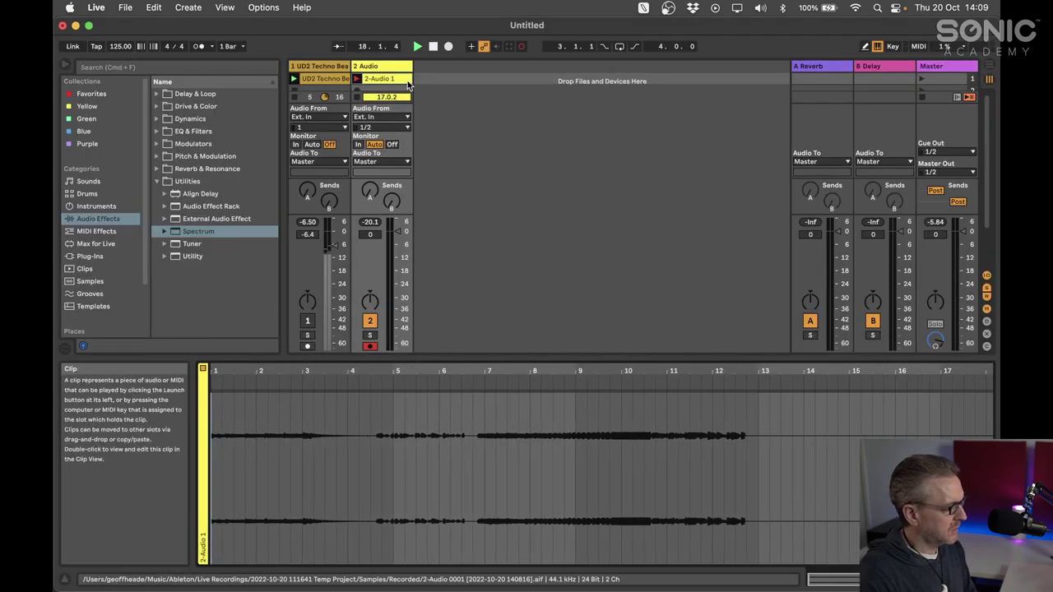
- Stop recording and delete the recorded 2-Audio 1 clip
{"action": "left_click", "coordinate": [433, 47]}
{"action": "right_click", "coordinate": [392, 78]}
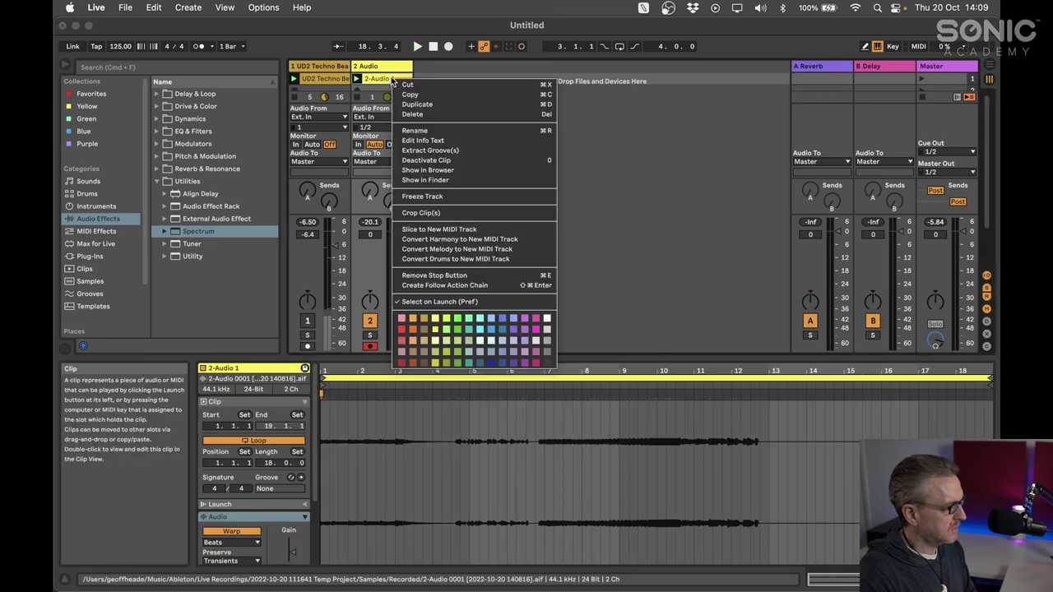
{"action": "left_click", "coordinate": [407, 85]}
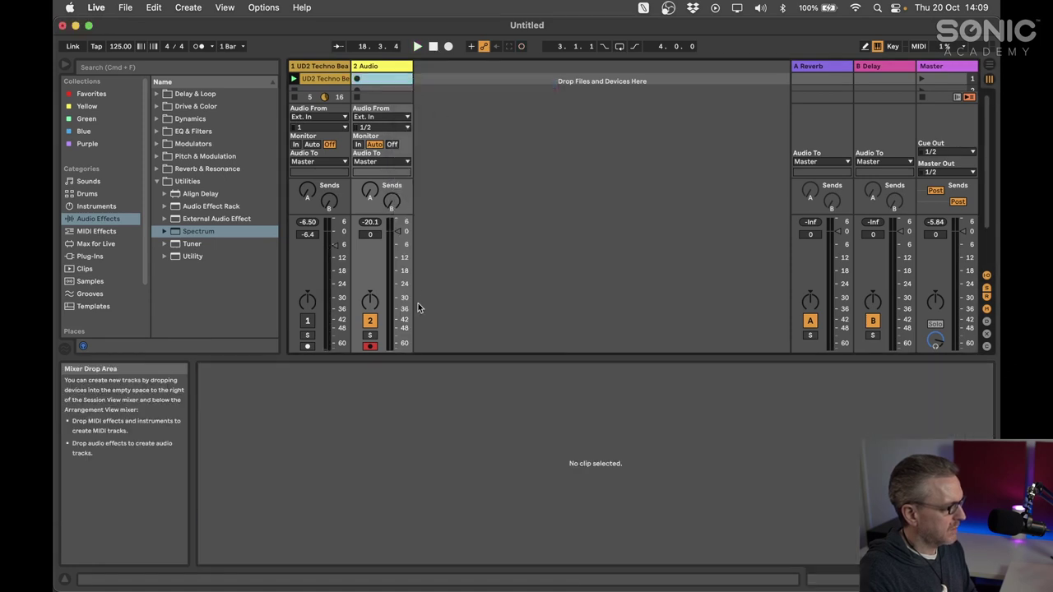
- Add Spectrum to the 2 Audio track and expand its graph to fill the main area
{"action": "left_click_drag", "start_coordinate": [354, 103], "coordinate": [354, 175]}
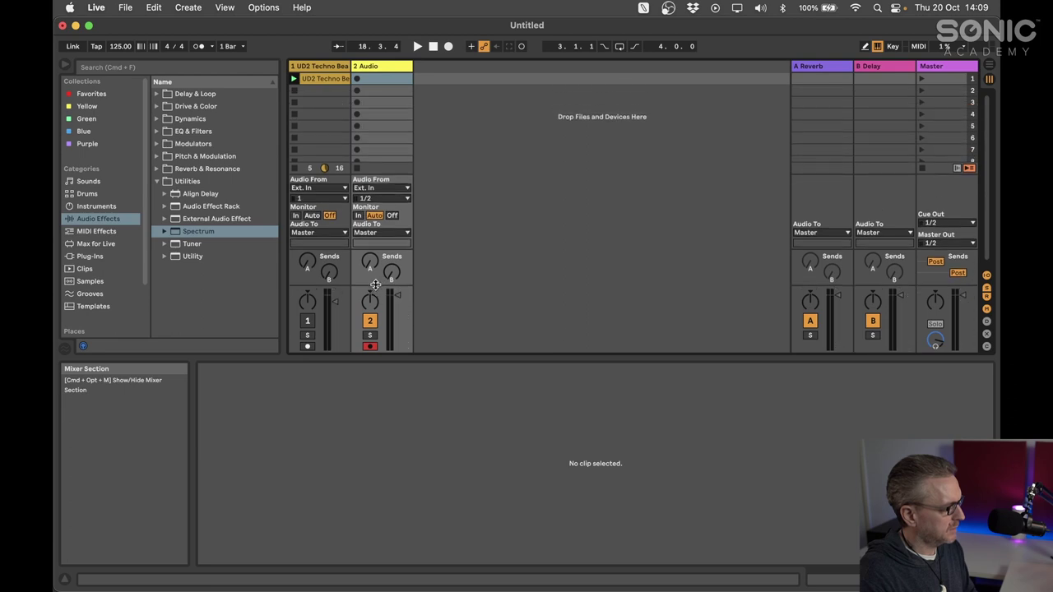
{"action": "left_click_drag", "start_coordinate": [207, 235], "coordinate": [396, 108]}
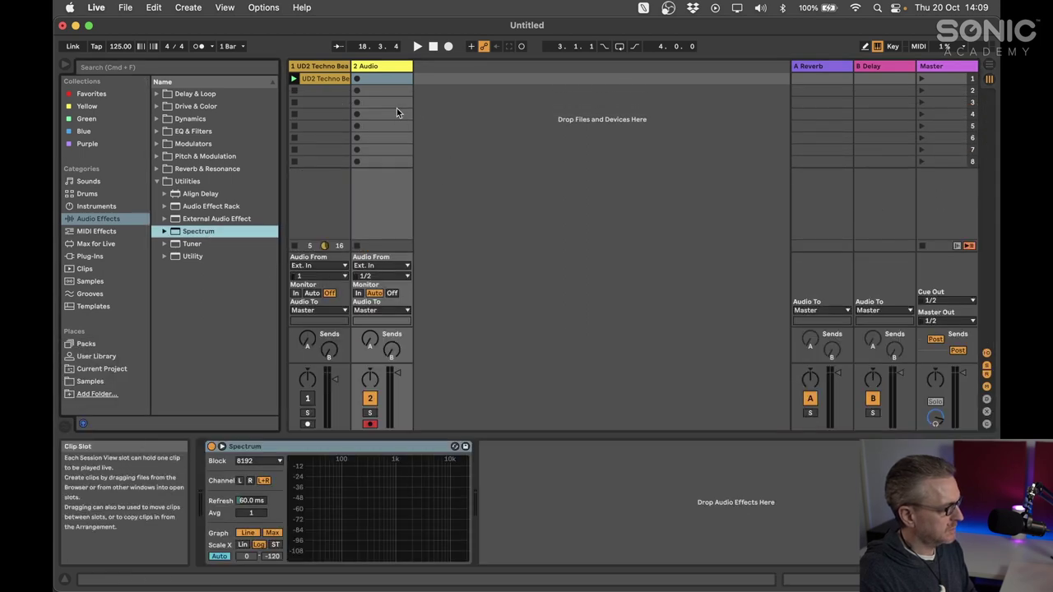
{"action": "double_click", "coordinate": [397, 500]}
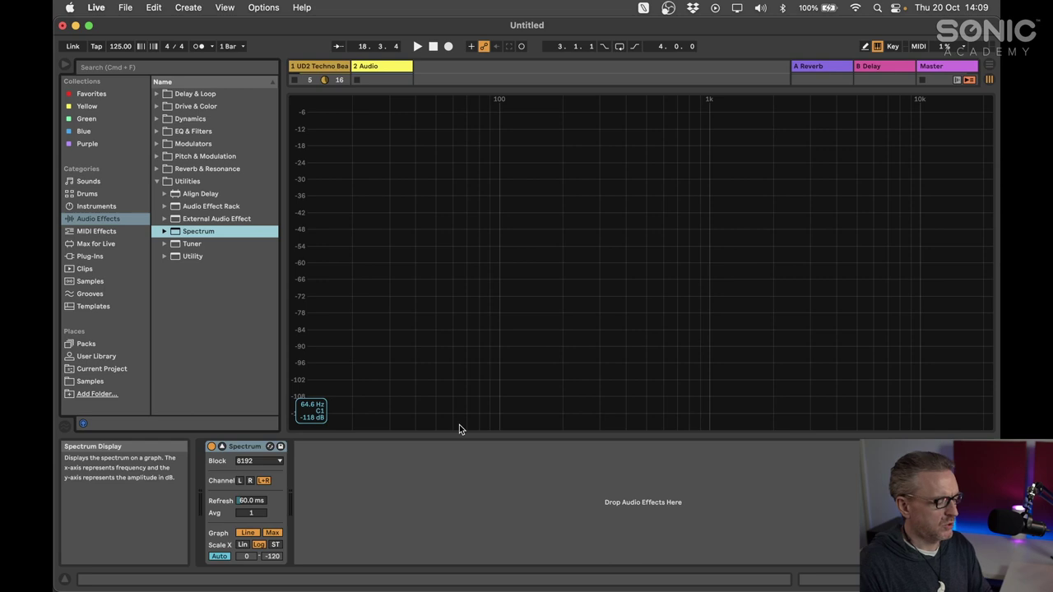
- Resume the YouTube video and watch Spectrum display the incoming audio in Live
{"action": "mouse_move", "coordinate": [485, 576]}
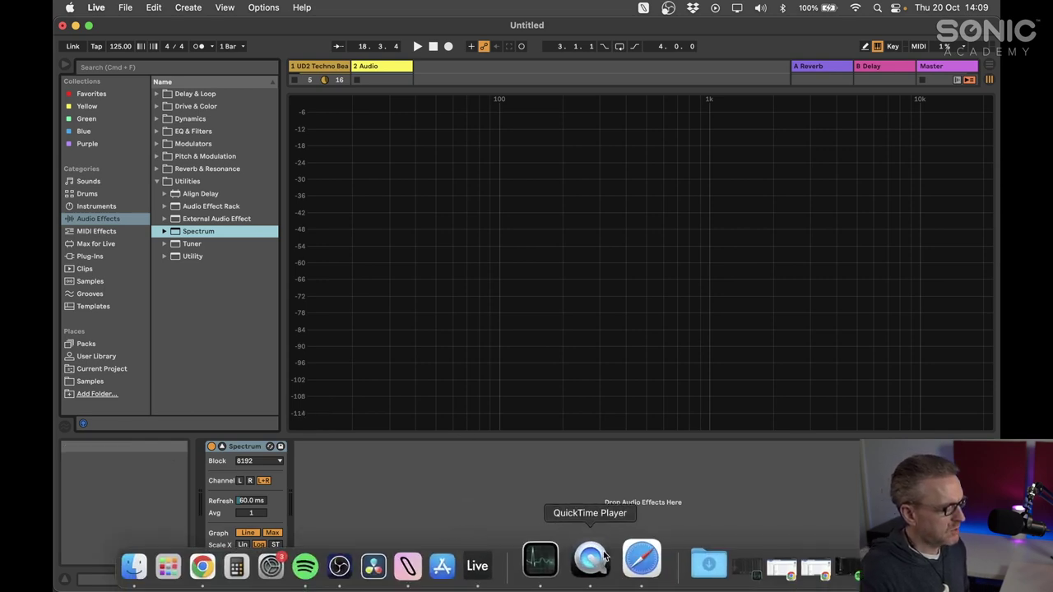
{"action": "left_click", "coordinate": [642, 561]}
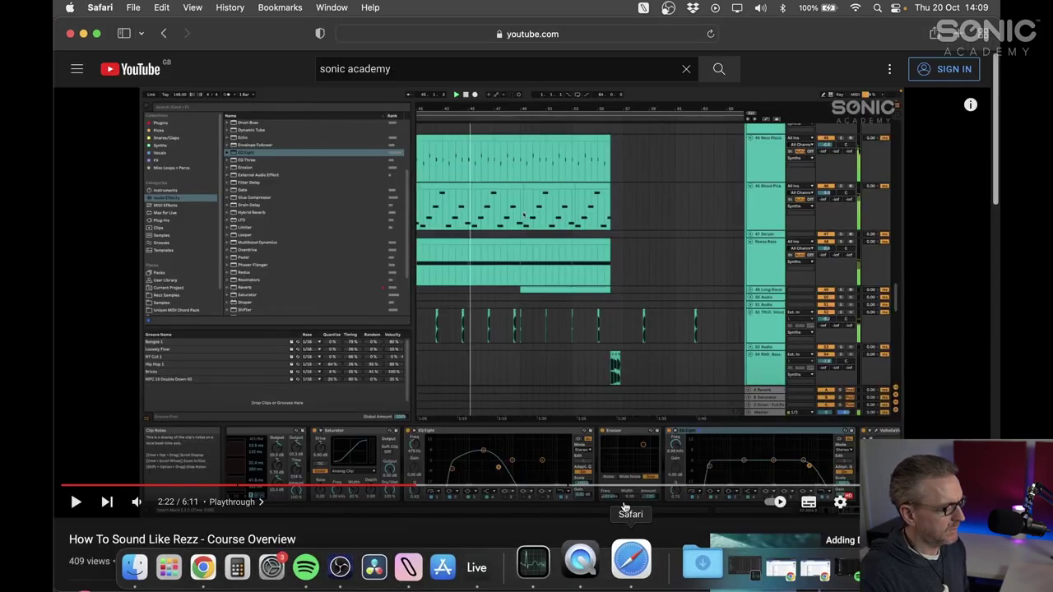
{"action": "left_click", "coordinate": [565, 264]}
{"action": "mouse_move", "coordinate": [366, 588]}
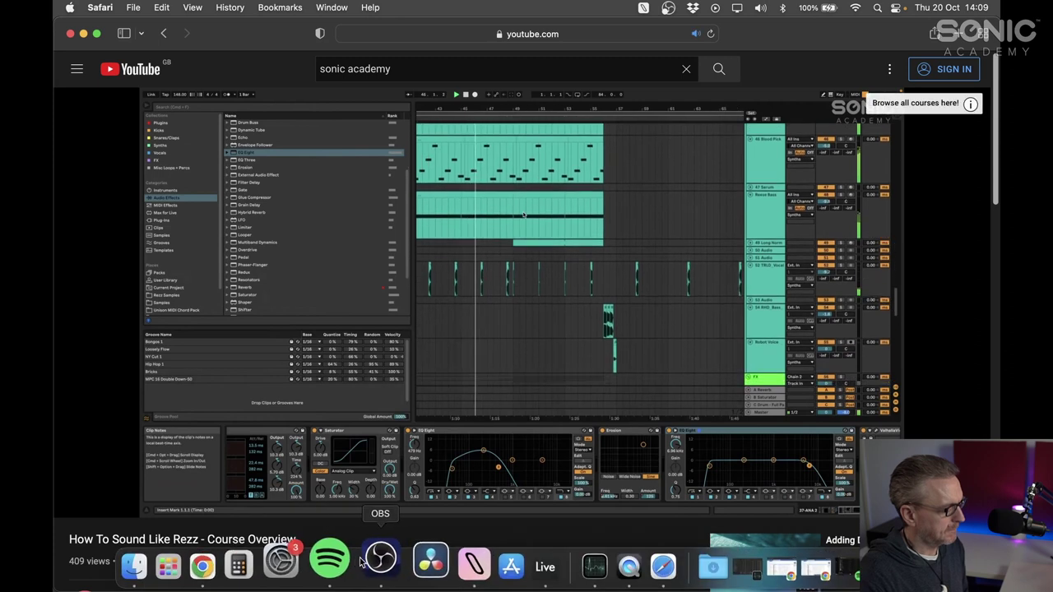
{"action": "left_click", "coordinate": [544, 566]}
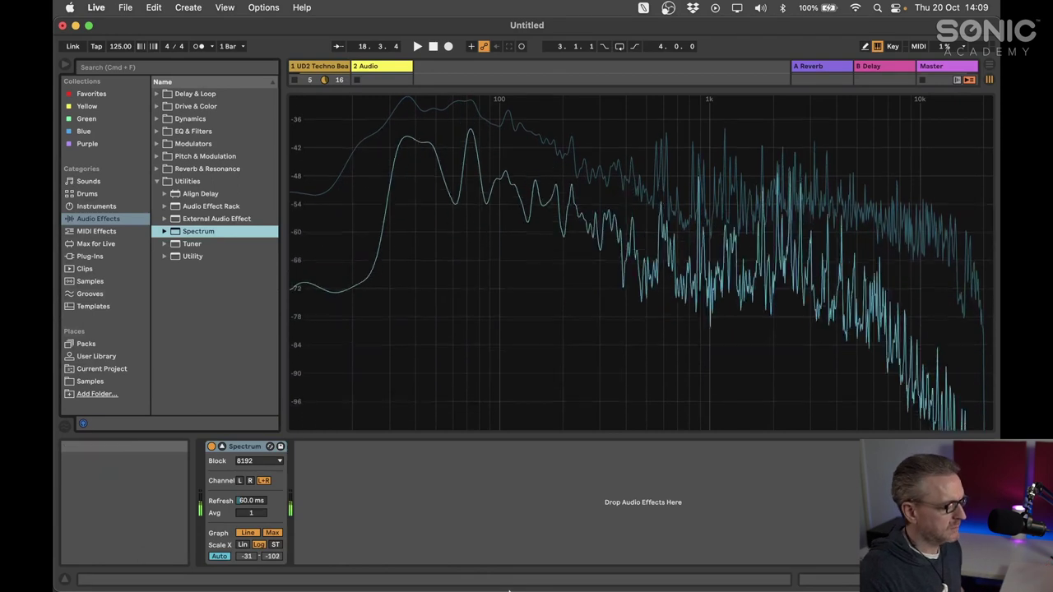
- Pause the YouTube video, check Live's spectrum, then bring the Omnibus routing window forward
{"action": "mouse_move", "coordinate": [524, 587]}
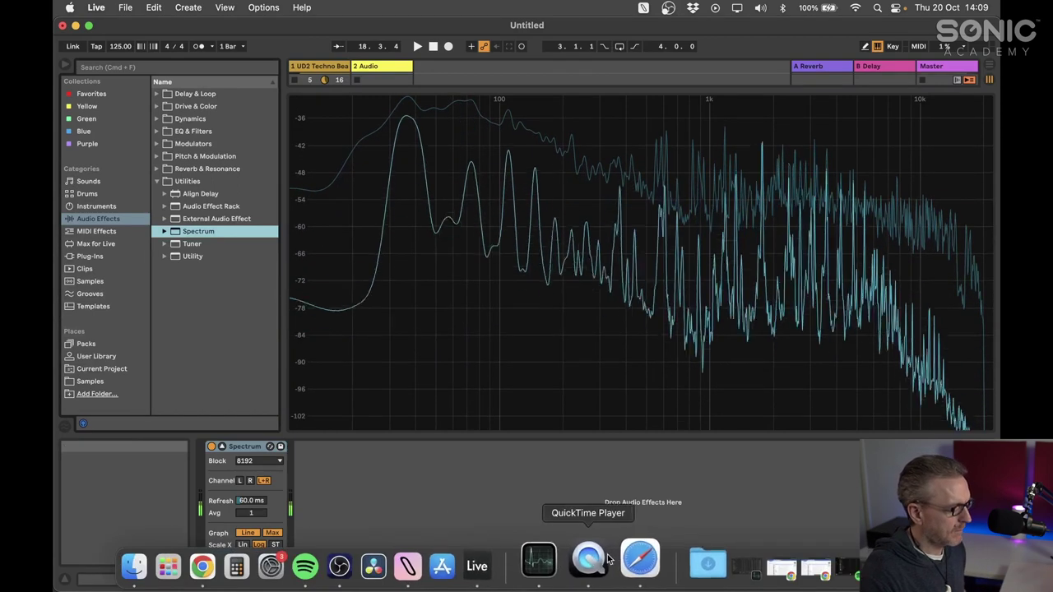
{"action": "left_click", "coordinate": [662, 565]}
{"action": "left_click", "coordinate": [603, 268]}
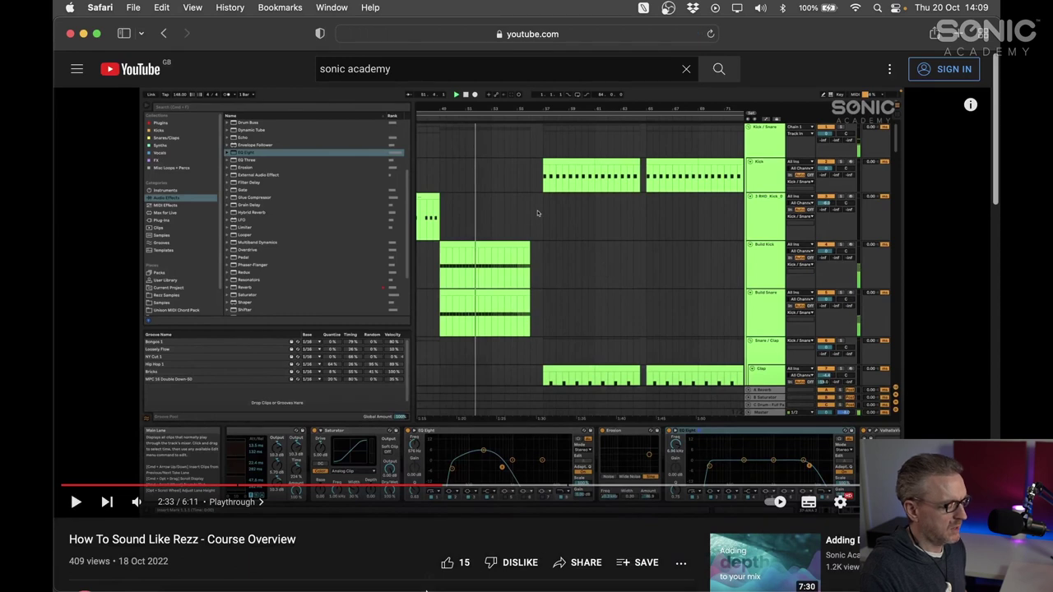
{"action": "mouse_move", "coordinate": [329, 587]}
{"action": "left_click", "coordinate": [544, 566]}
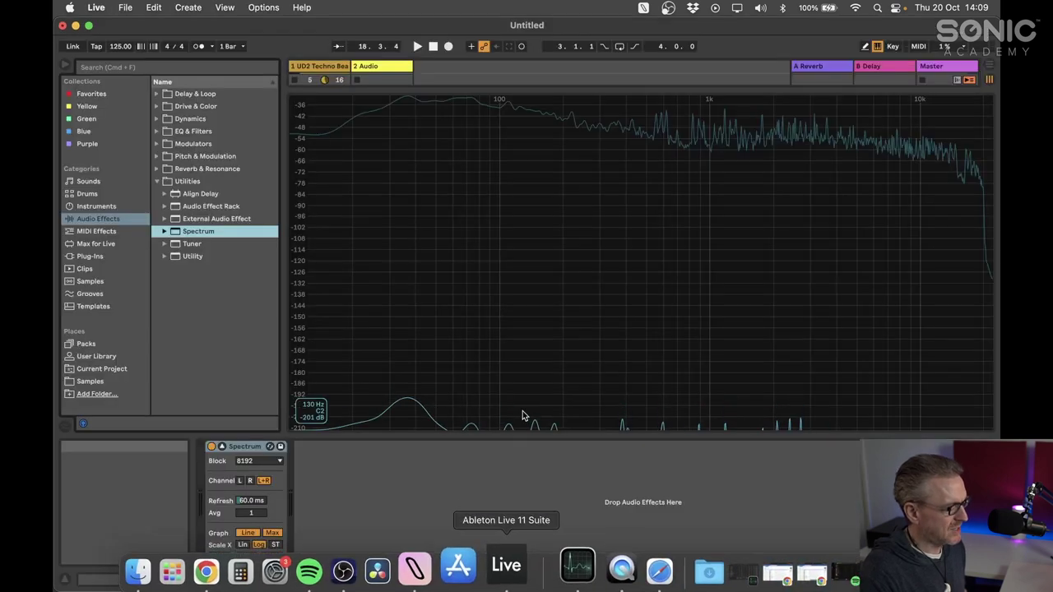
{"action": "mouse_move", "coordinate": [442, 589]}
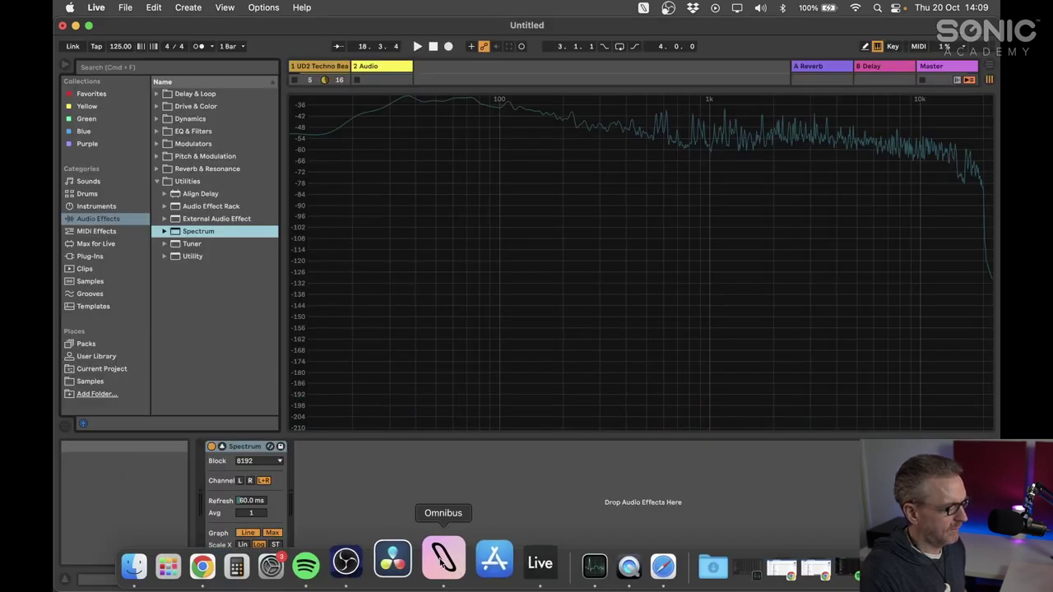
{"action": "left_click", "coordinate": [441, 561]}
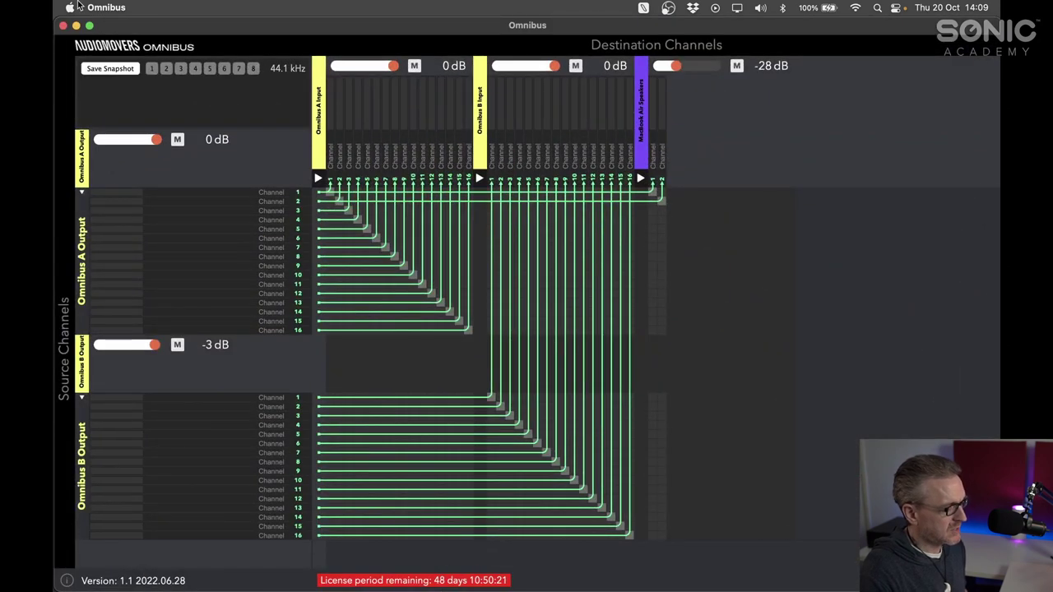
{"action": "left_click", "coordinate": [76, 26]}
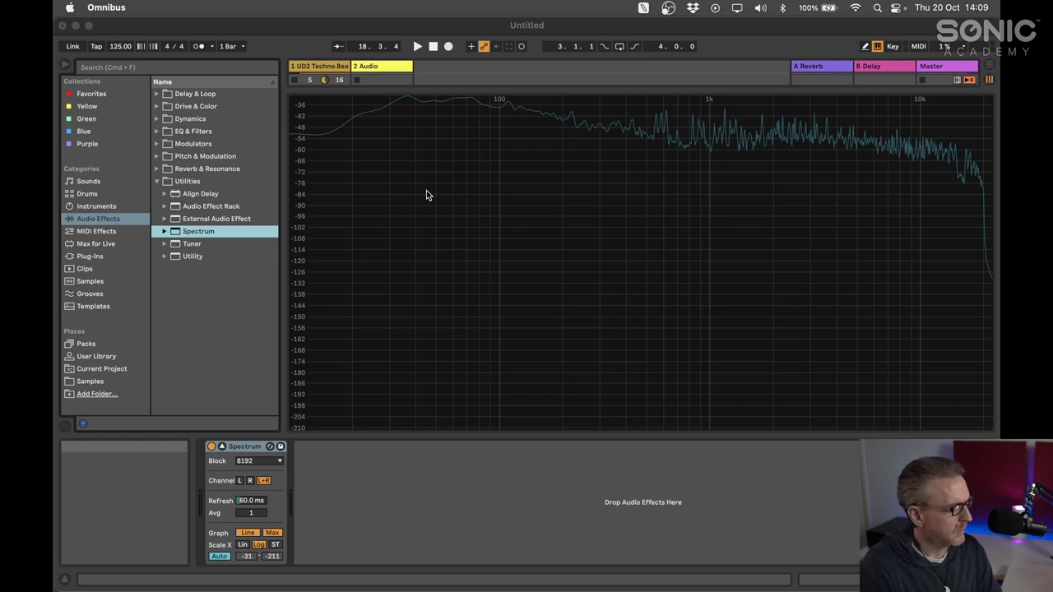
{"action": "mouse_move", "coordinate": [503, 567]}
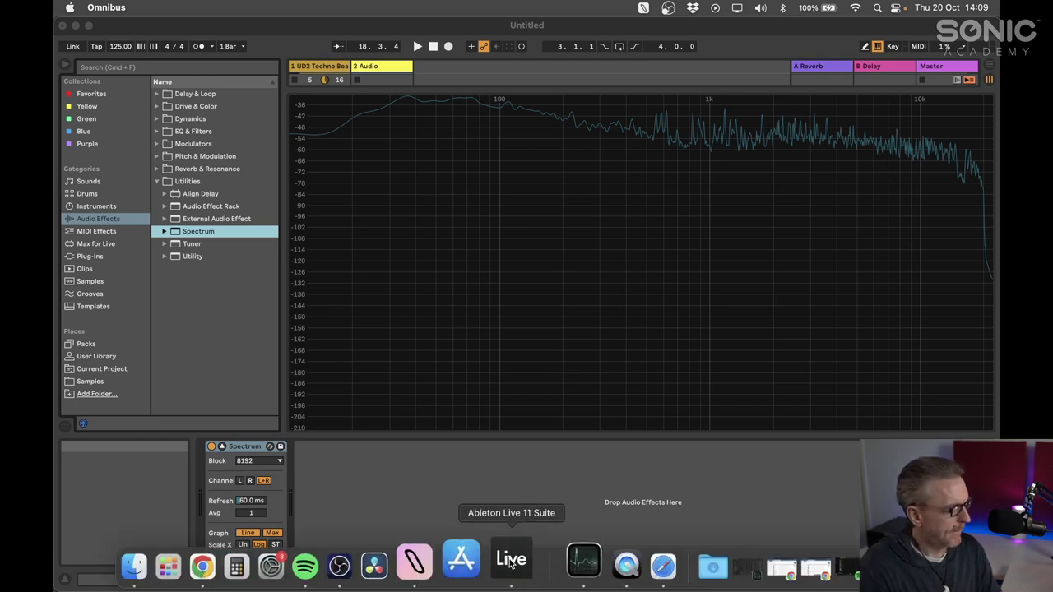
{"action": "left_click", "coordinate": [454, 563]}
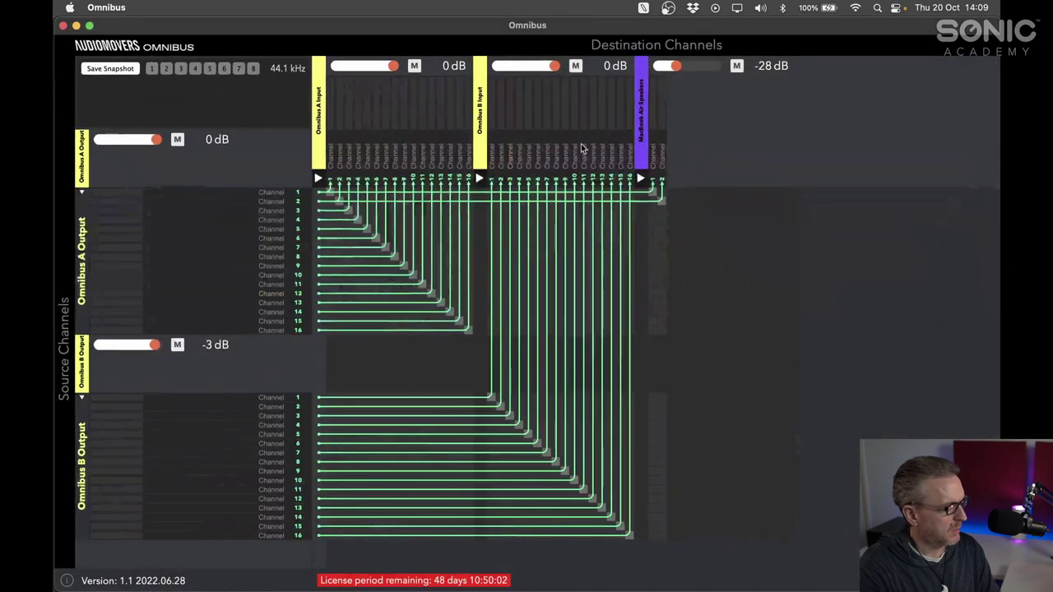